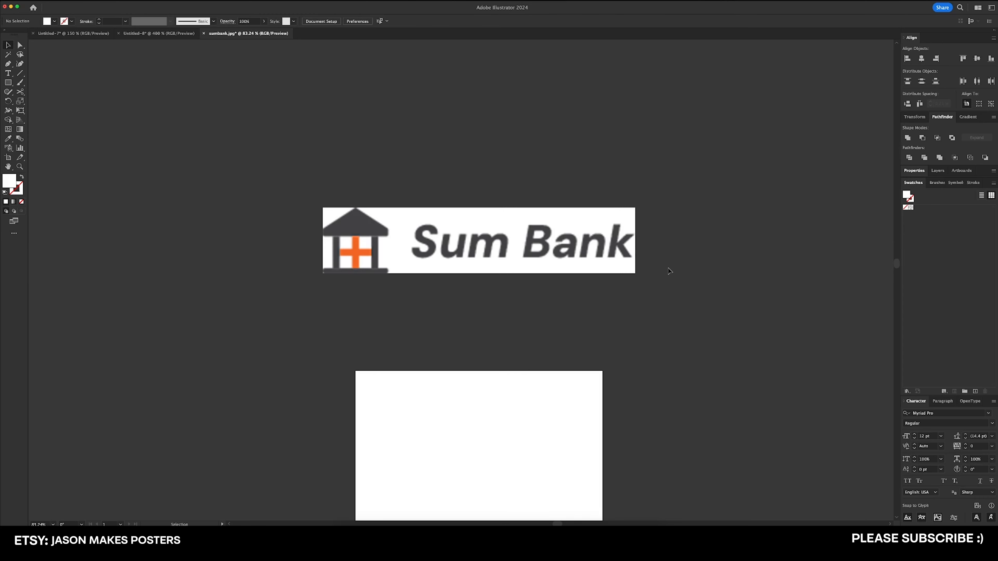
Draw a white square about 4.48 in wide around the bank icon and send it behind the logo image.
scroll(340, 233, "up", 3)
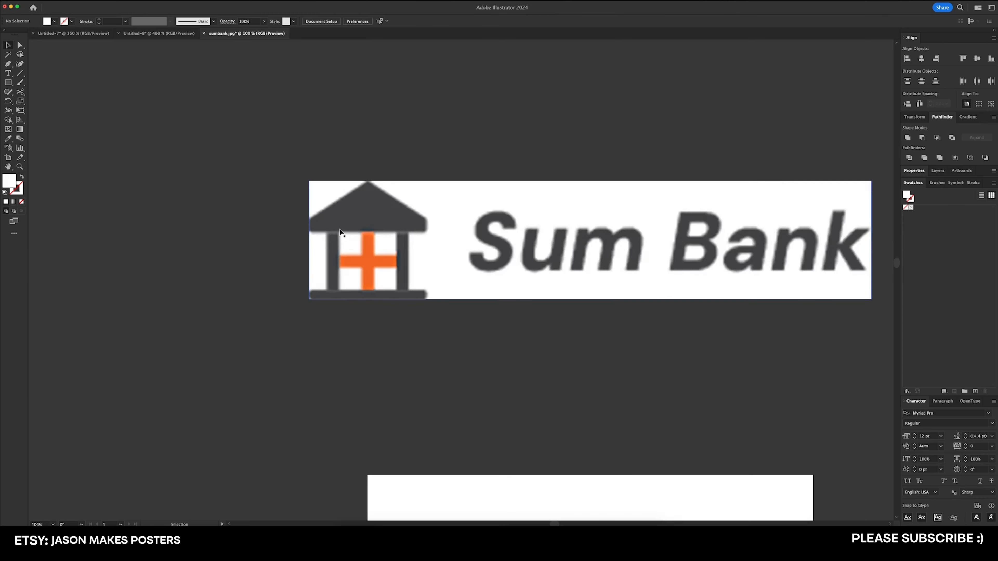
left_click_drag(376, 263, 399, 270)
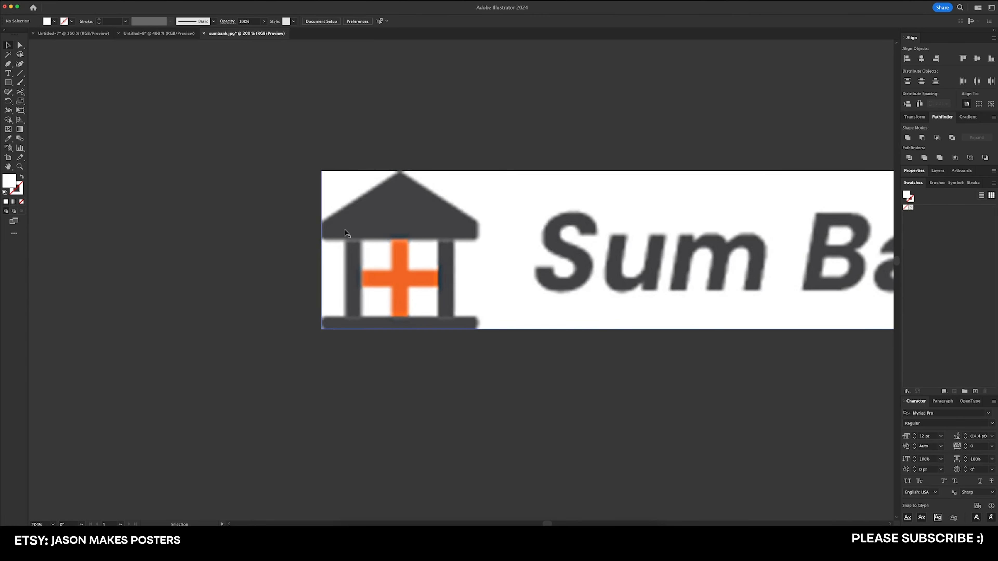
scroll(314, 240, "up", 1)
scroll(315, 240, "left", 2)
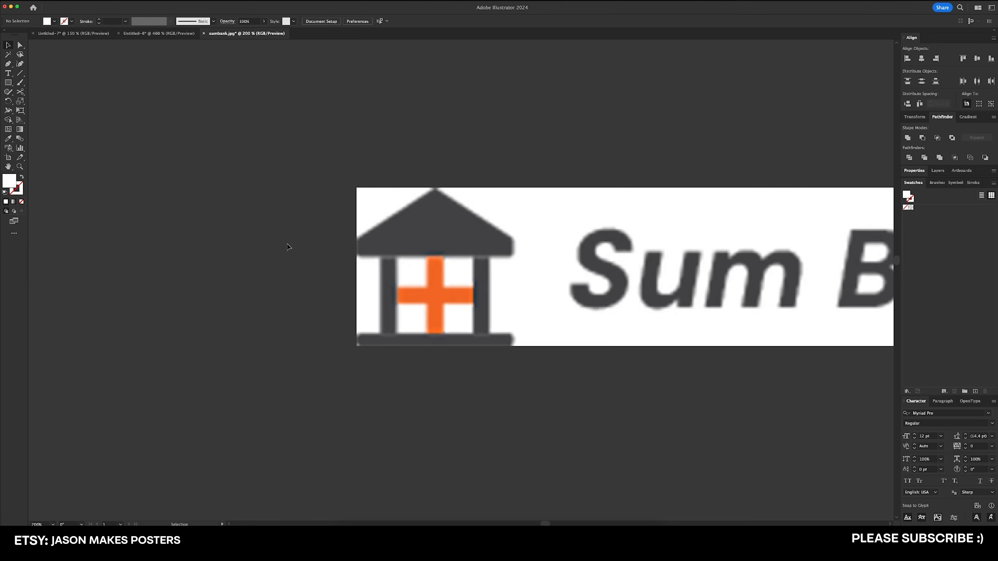
key("m")
mouse_move(318, 148)
left_mouse_down()
mouse_move(374, 229)
mouse_move(561, 391)
left_mouse_up()
key("super+shift+bracketleft")
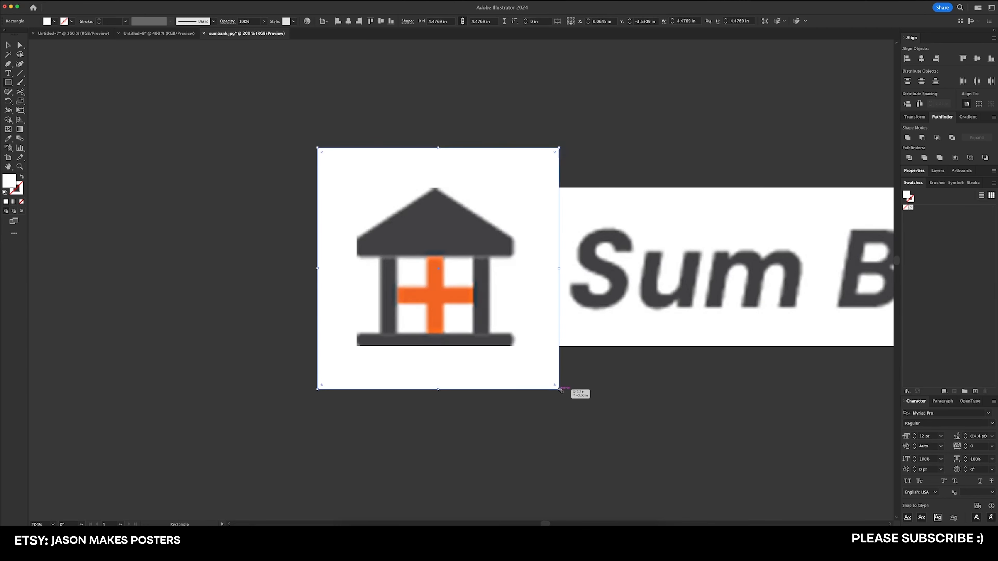
key("i")
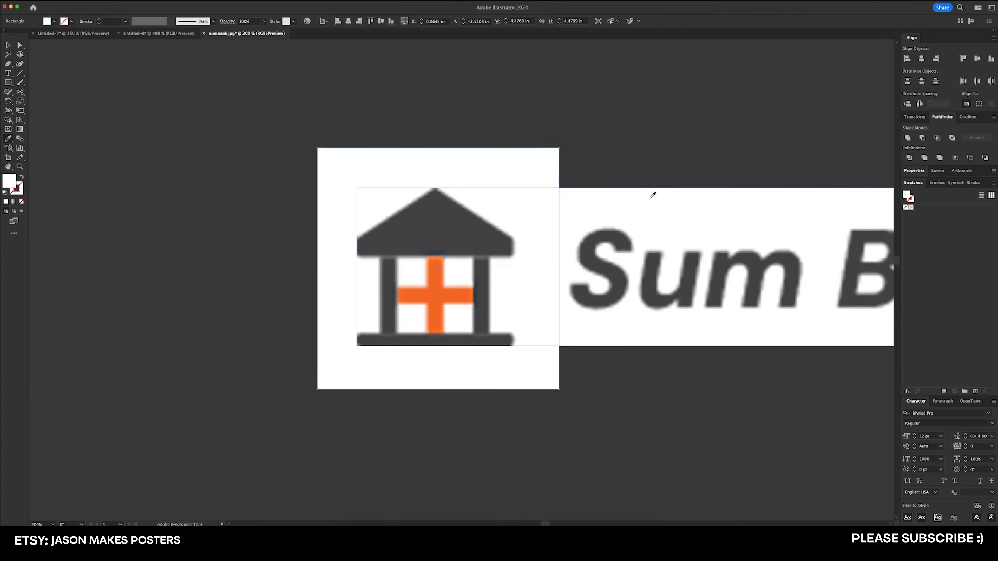
key("v")
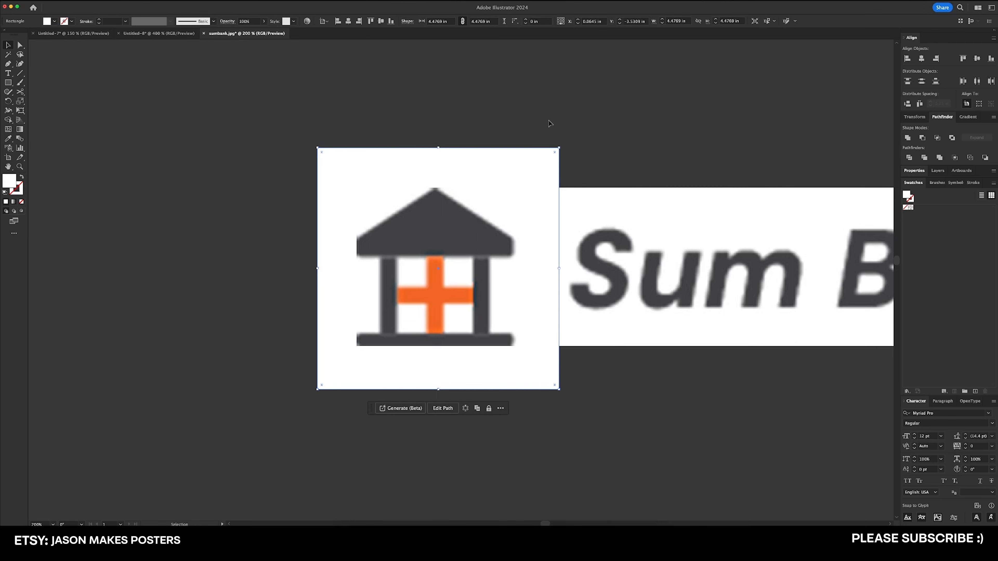
Reduce the Sum Bank logo image's opacity to 50% and deselect it.
left_click(574, 252)
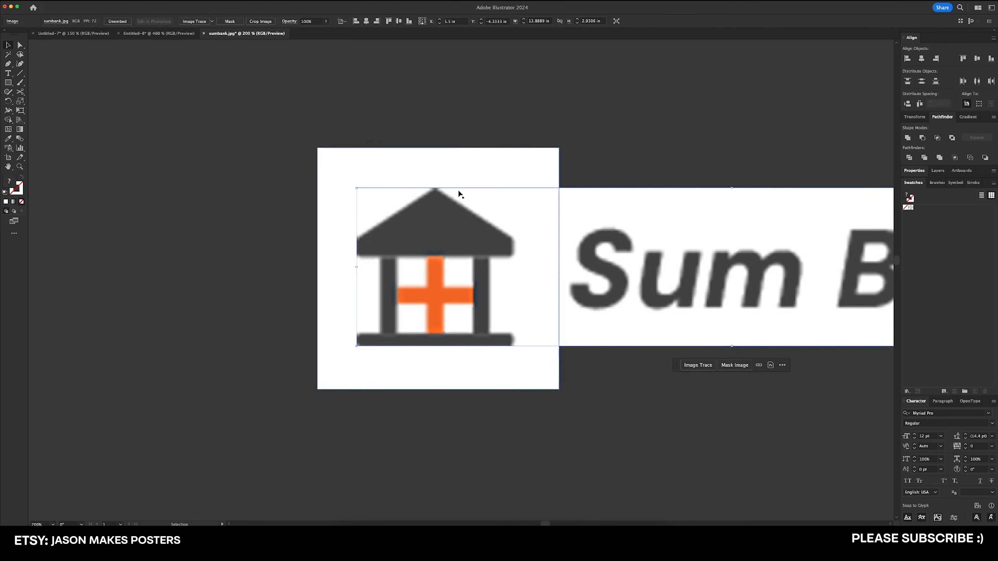
left_click(314, 20)
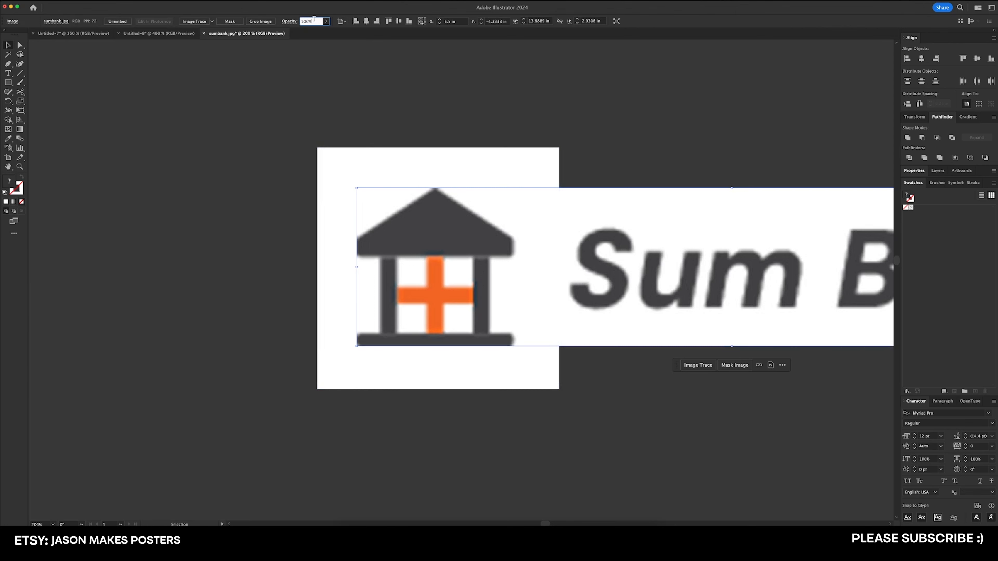
type("80")
key("Return")
type("50")
key("Return")
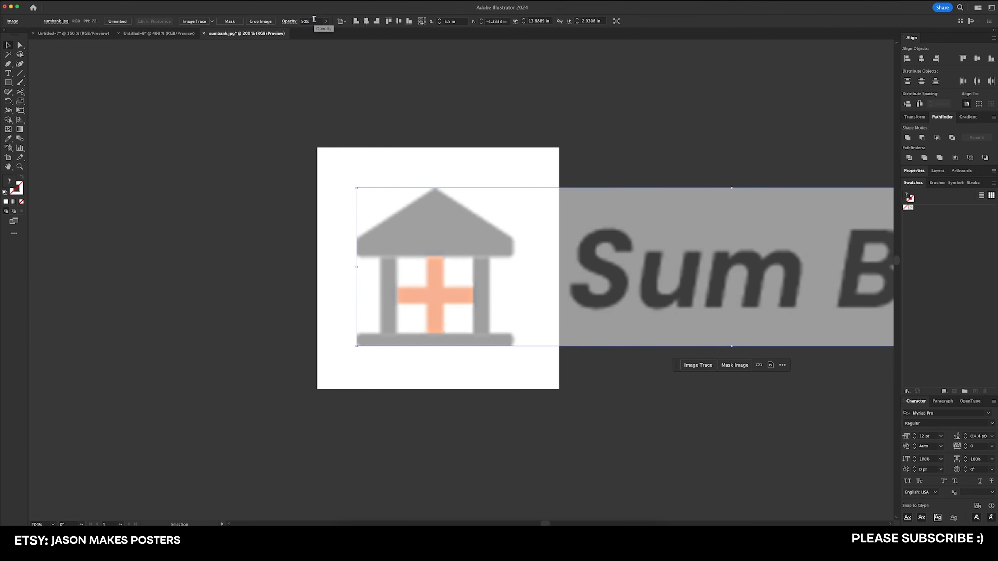
key("a")
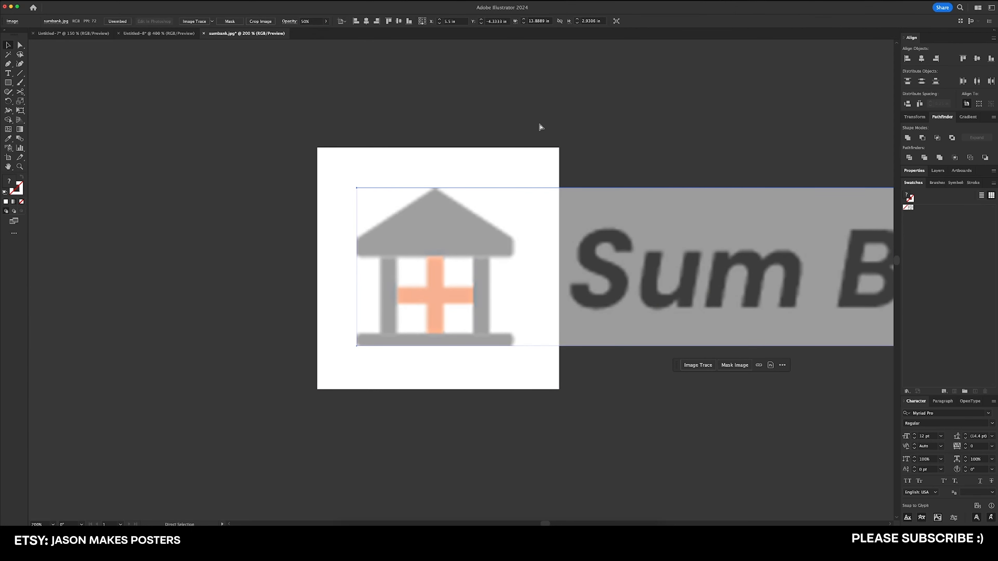
left_click(415, 136)
key("v")
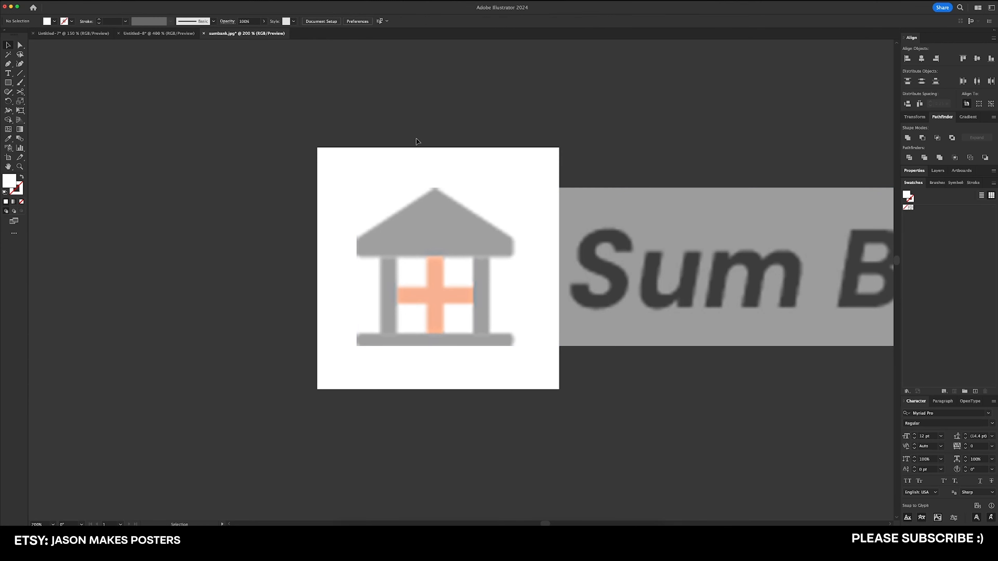
Lock the white background square behind the bank icon.
left_click(538, 176)
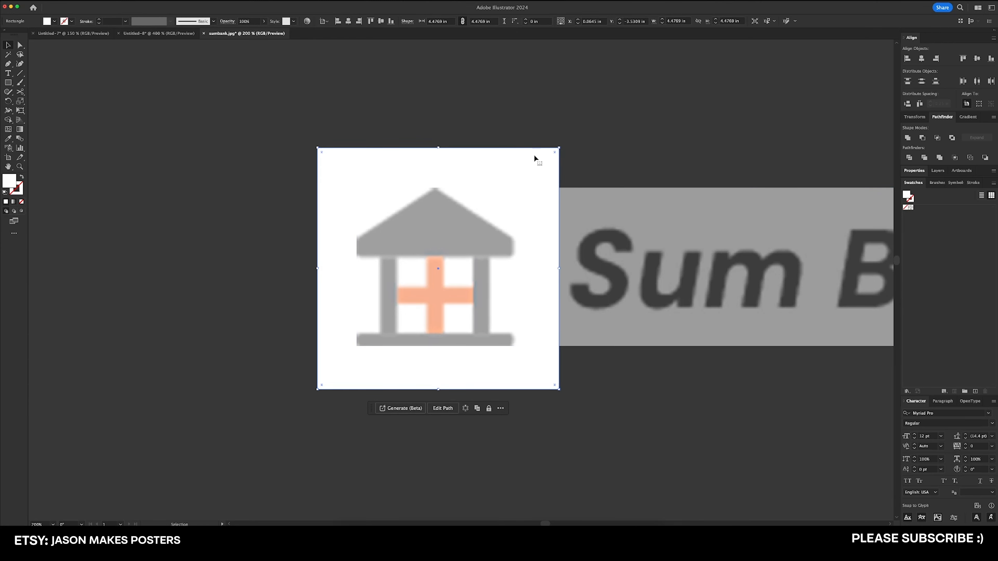
key("super+2")
scroll(547, 129, "left", 1)
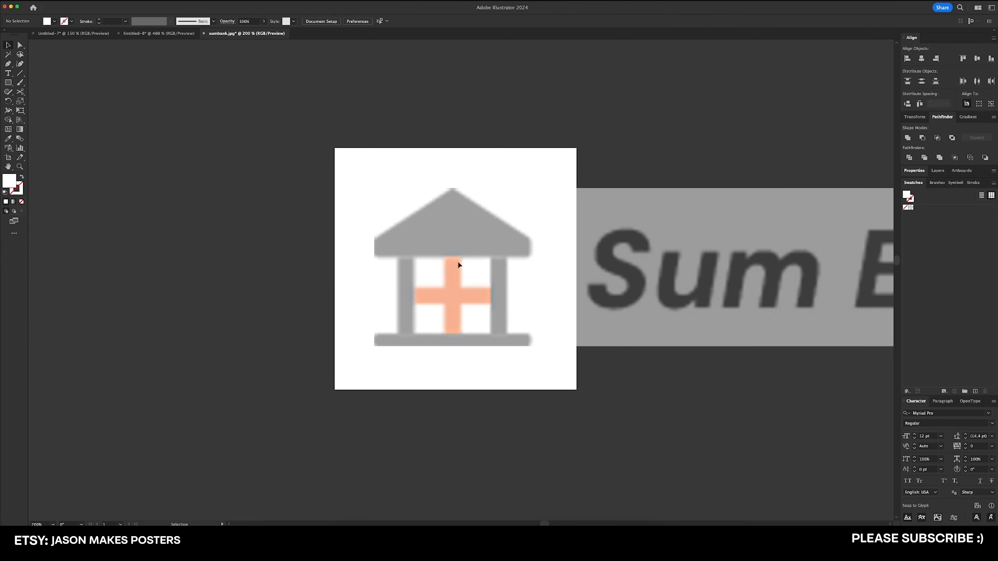
scroll(506, 241, "right", 1)
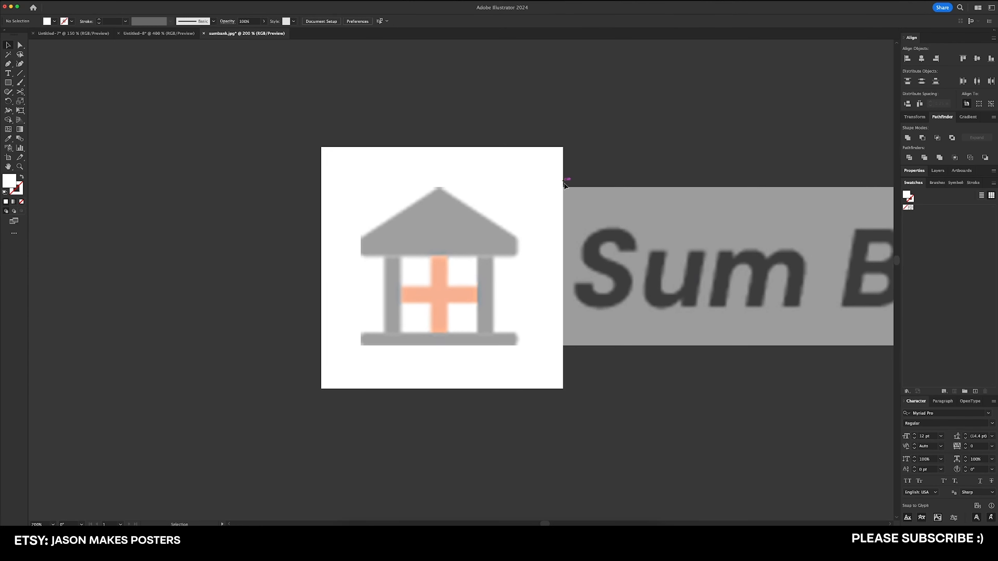
Trace the left half of the roof with the Pen tool as a closed shape about 1.45 in wide and 1.26 in tall.
key("p")
scroll(447, 191, "left", 1)
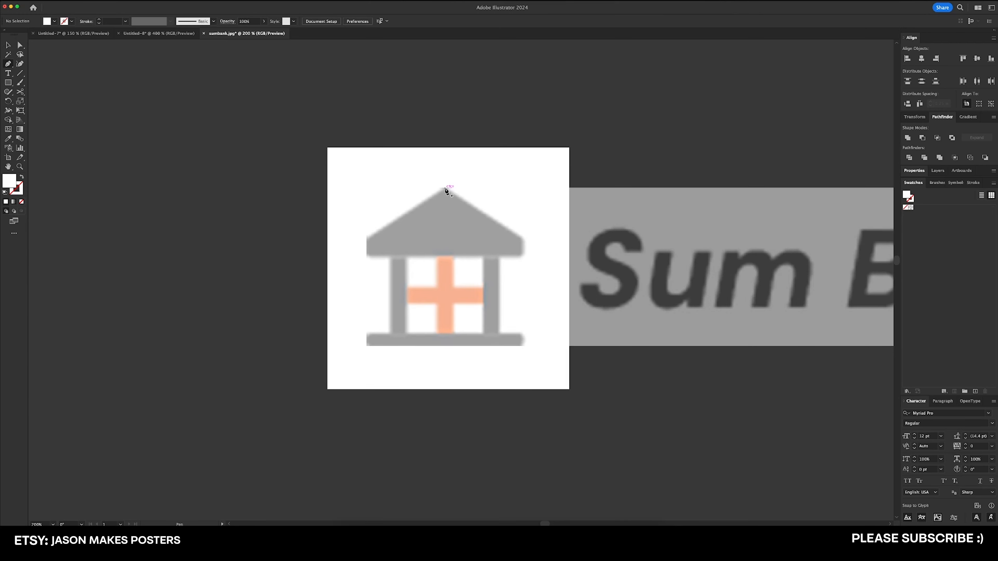
left_click(445, 189)
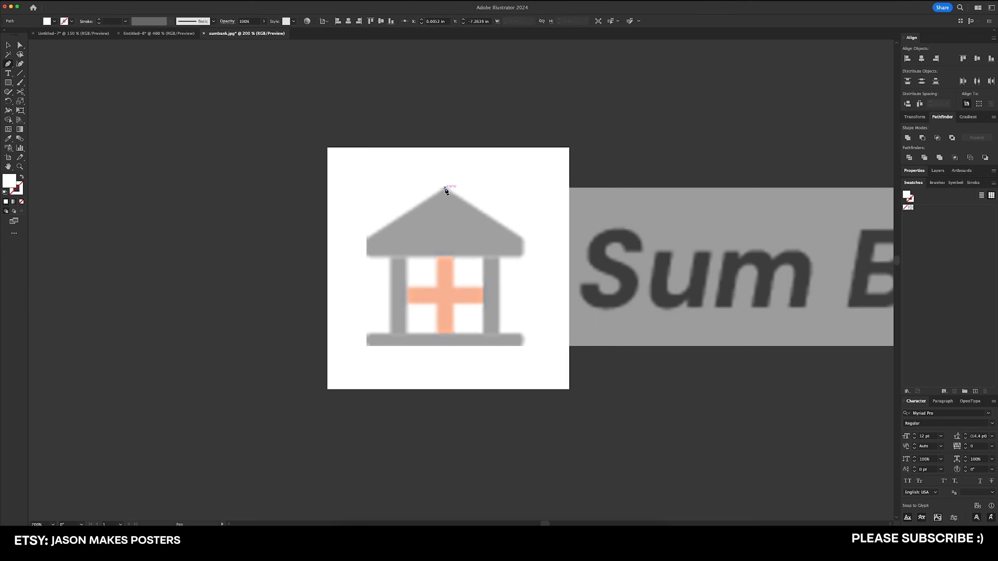
left_click(445, 256)
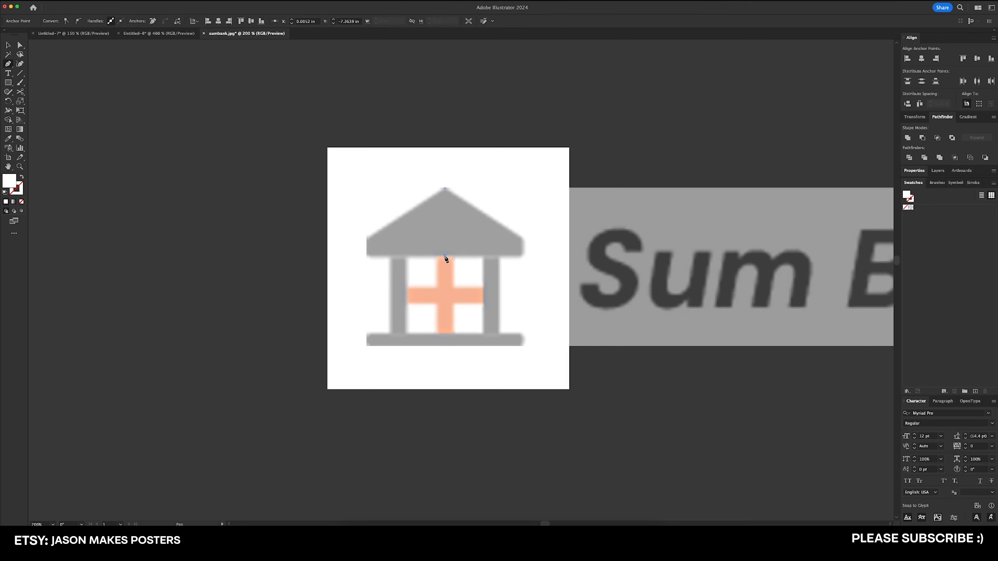
left_click(366, 257)
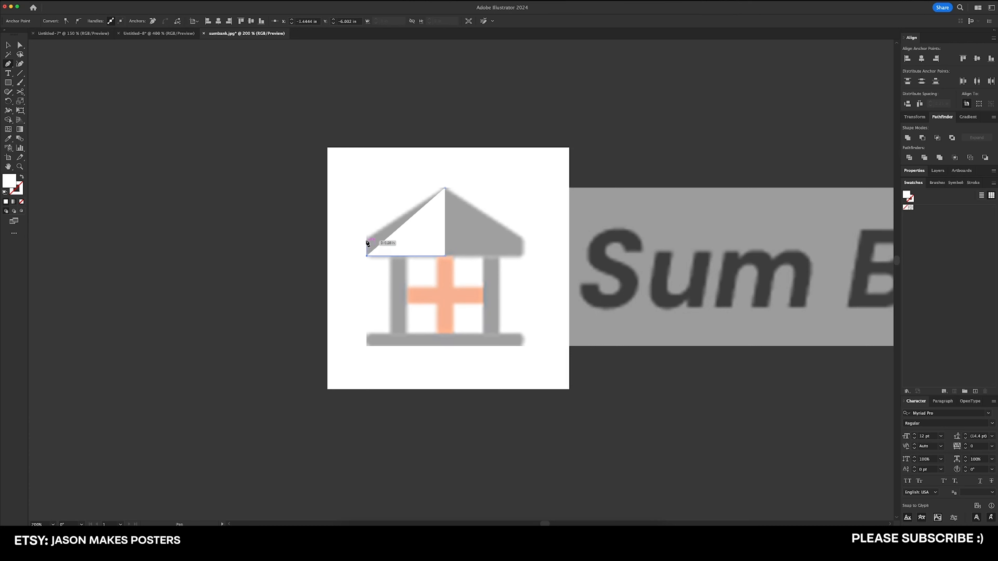
left_click(367, 236)
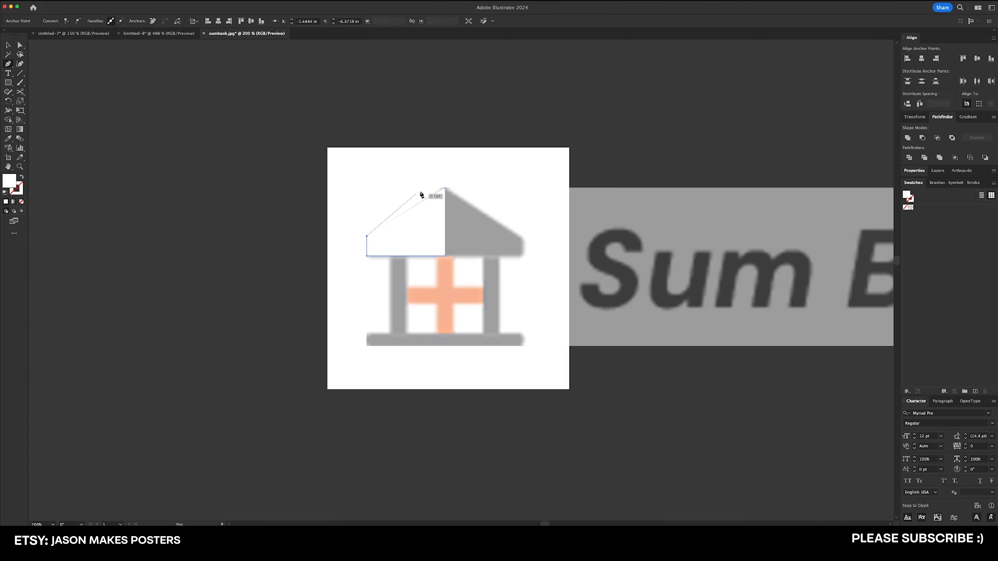
left_click(445, 189)
scroll(475, 248, "up", 1)
scroll(426, 246, "up", 2)
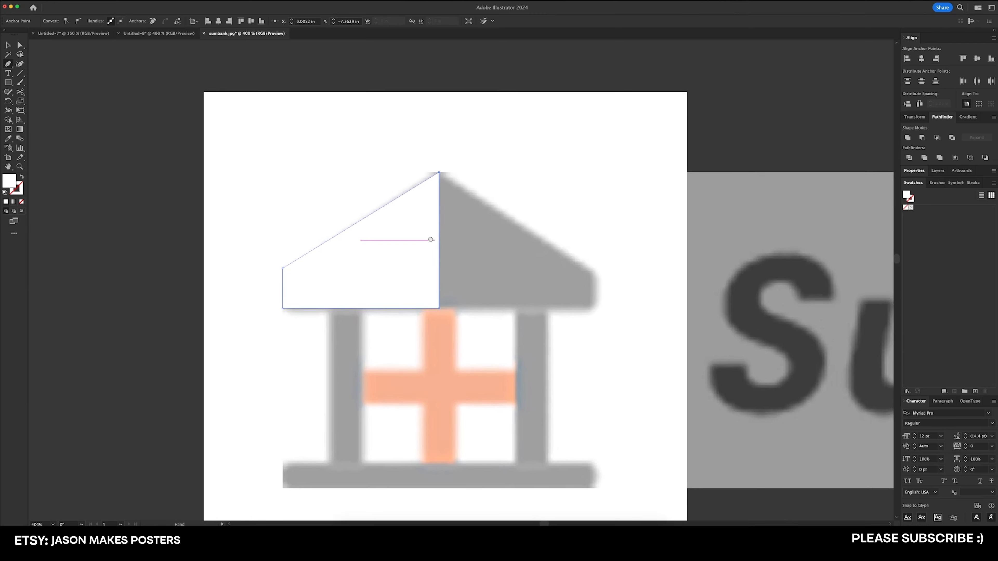
Swap the half-roof shape's fill and stroke, and set its stroke color to black (000000).
key("shift+x")
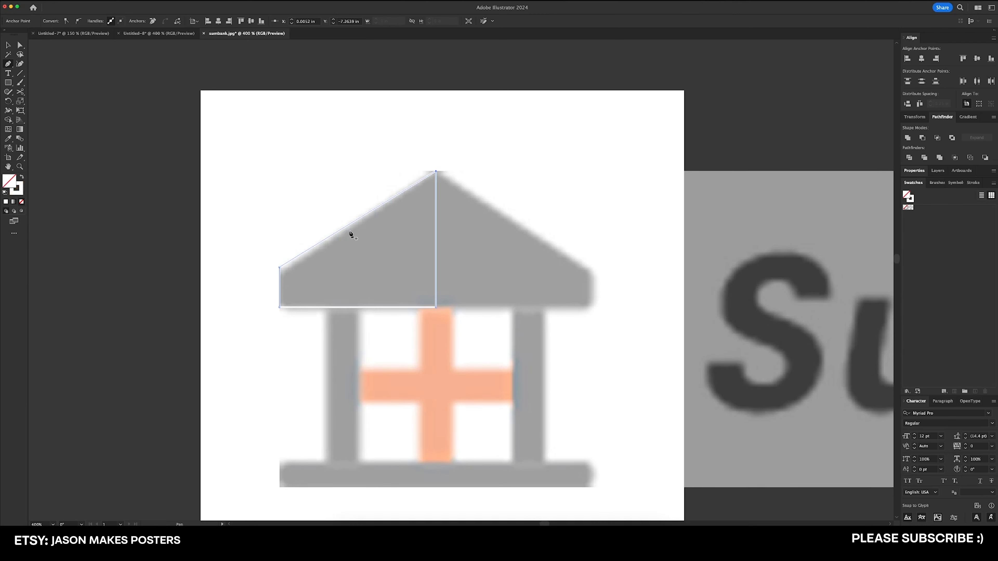
key("v")
left_click(315, 200)
scroll(342, 177, "left", 2)
scroll(341, 177, "down", 1)
left_click_drag(351, 165, 383, 217)
double_click(16, 188)
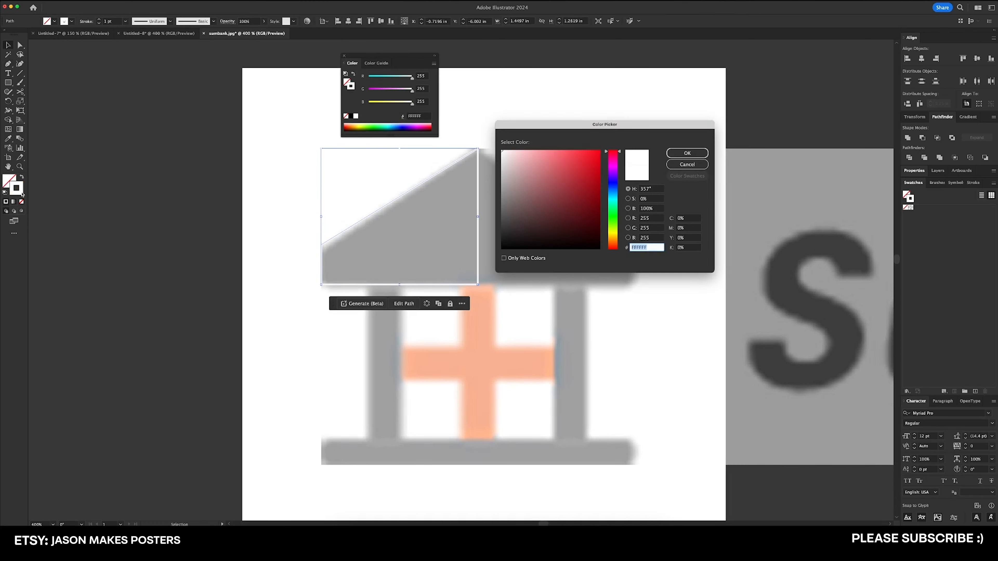
left_click_drag(570, 208, 617, 262)
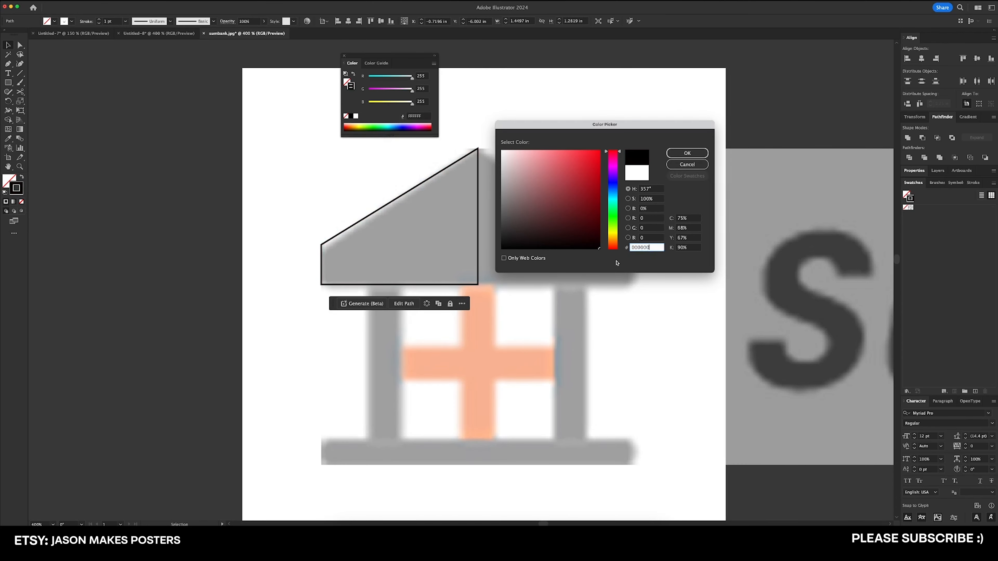
key("Return")
left_click(605, 287)
scroll(615, 267, "down", 2)
scroll(616, 267, "left", 1)
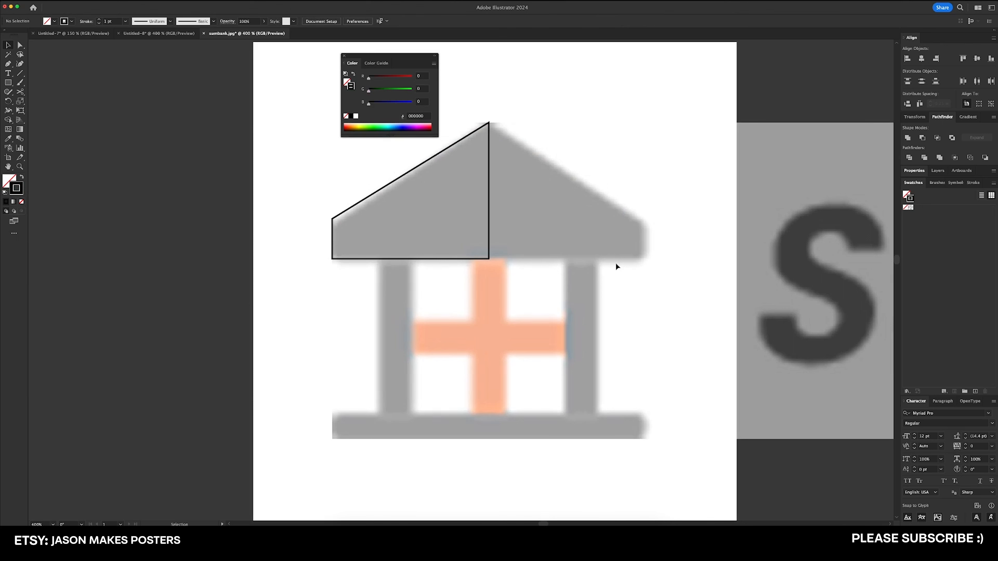
Draw a rectangle about 1.45 by 0.27 in over the left half of the icon's base, ending at the roof's center line.
key("super+minus")
key("m")
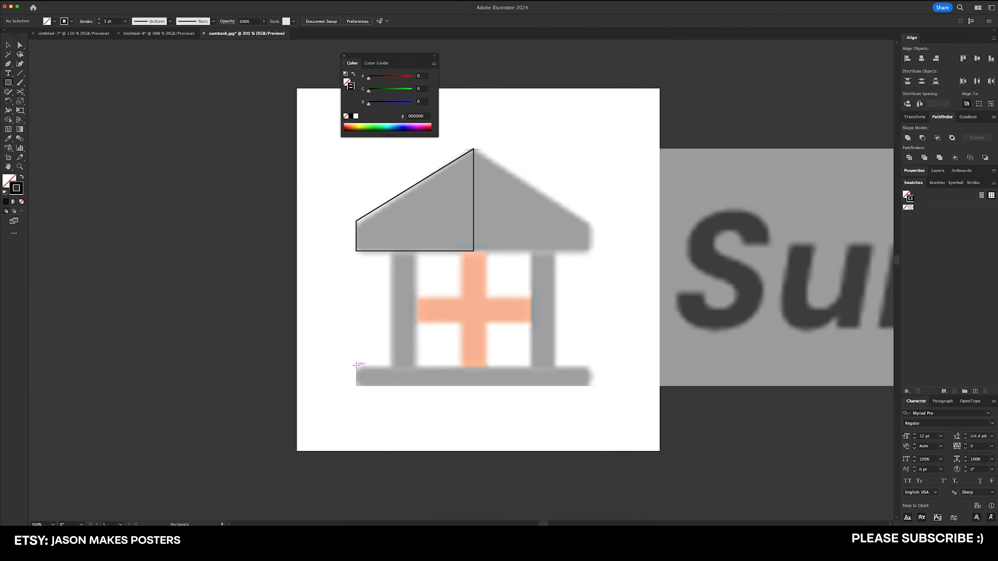
left_click_drag(356, 365, 474, 386)
key("v")
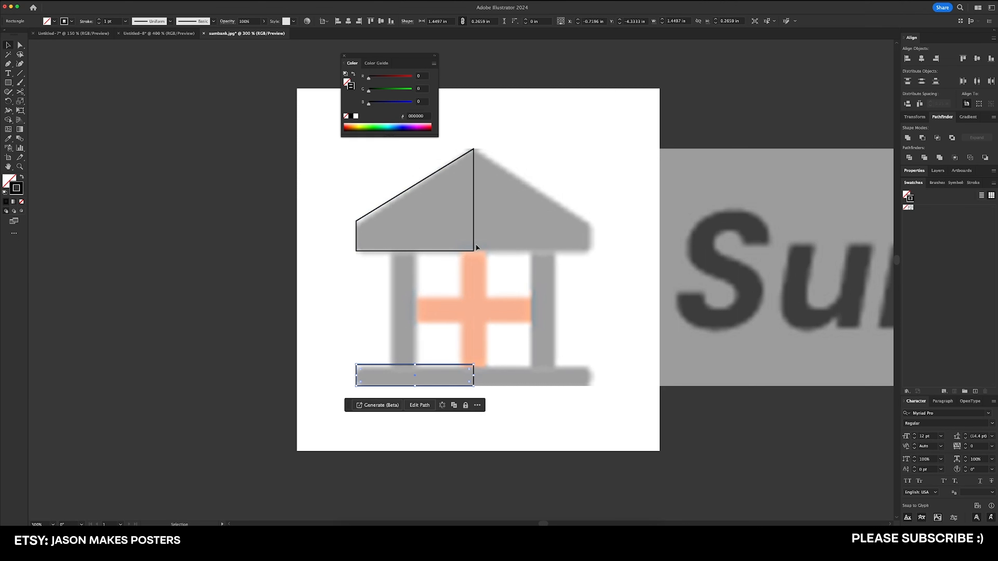
left_click(281, 195)
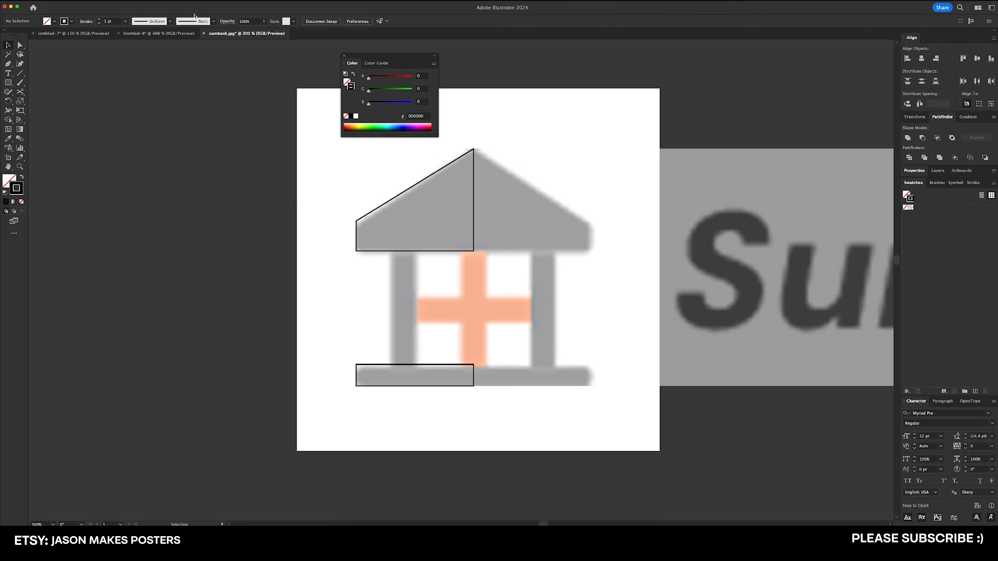
left_click(167, 1)
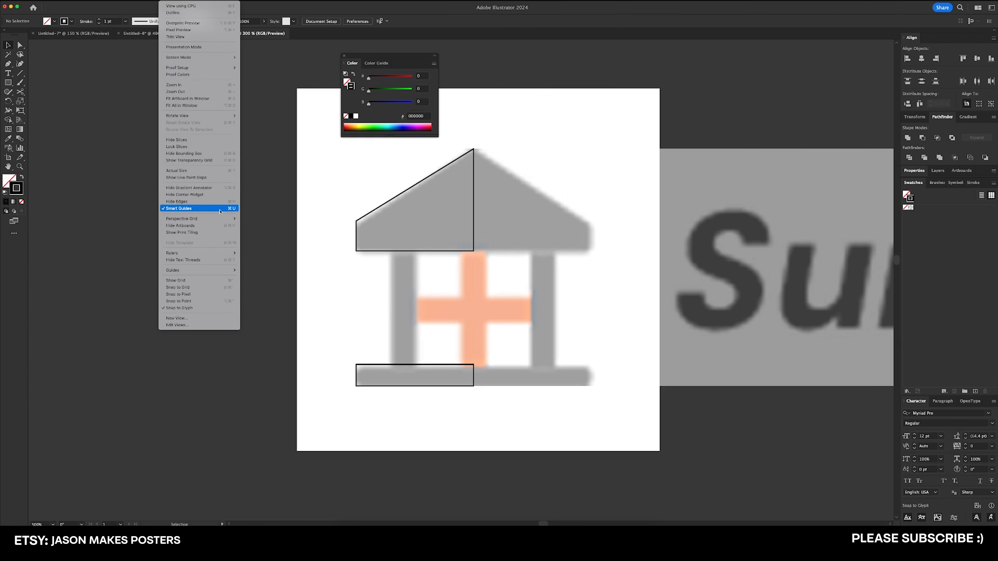
left_click(246, 210)
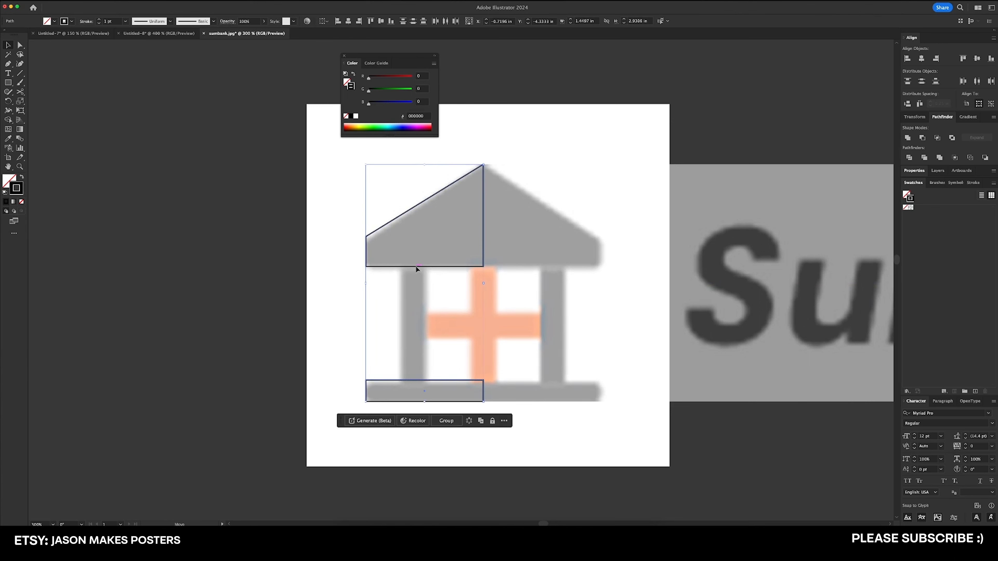
left_click_drag(414, 268, 458, 268)
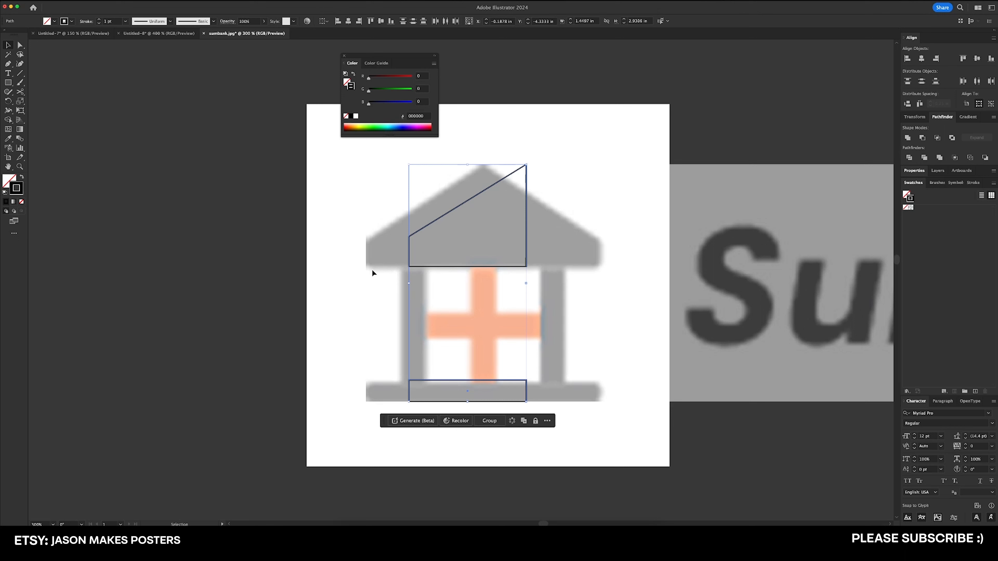
key("super+z")
left_click(354, 241)
Slightly round the outer left corners of the half-roof shape and the base rectangle together.
key("a")
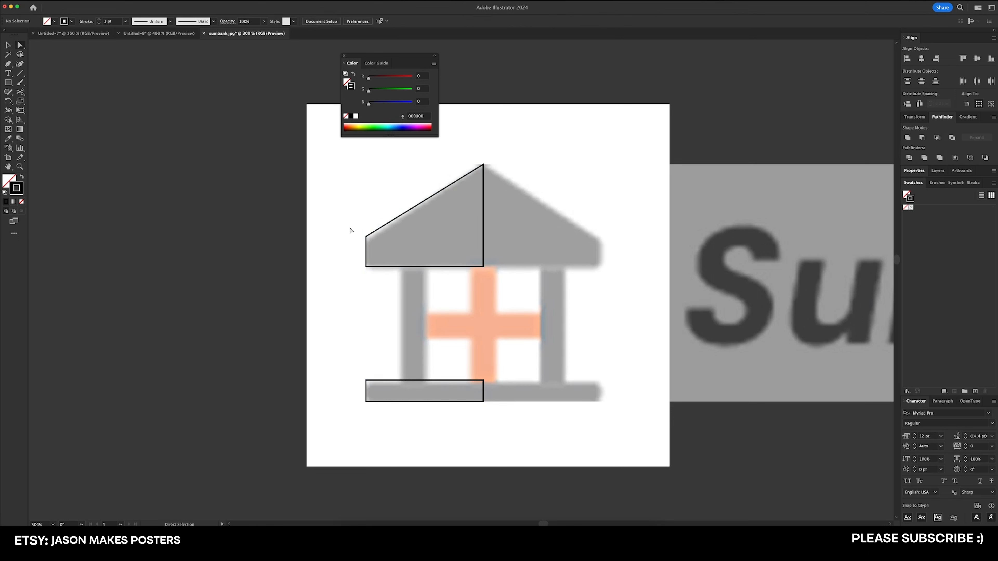
left_click_drag(350, 219, 383, 434)
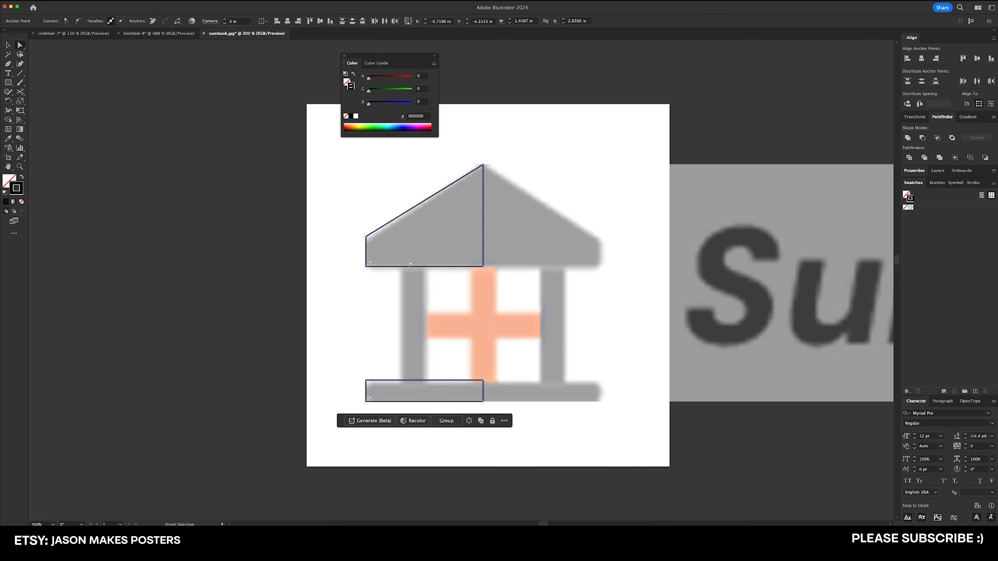
left_click(243, 21)
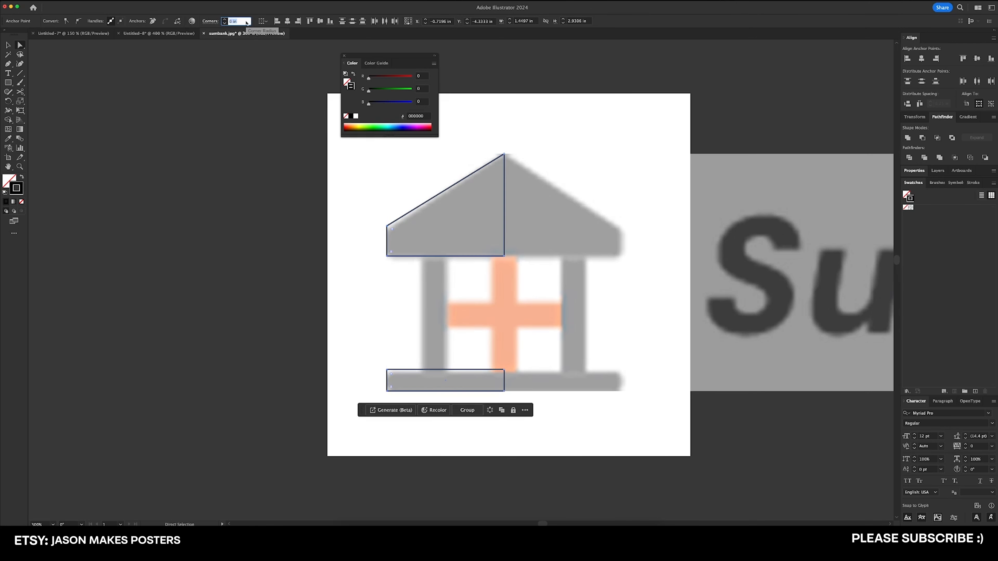
type("1")
key("Return")
key("v")
left_click(381, 217)
key("space")
left_click_drag(375, 230, 371, 226)
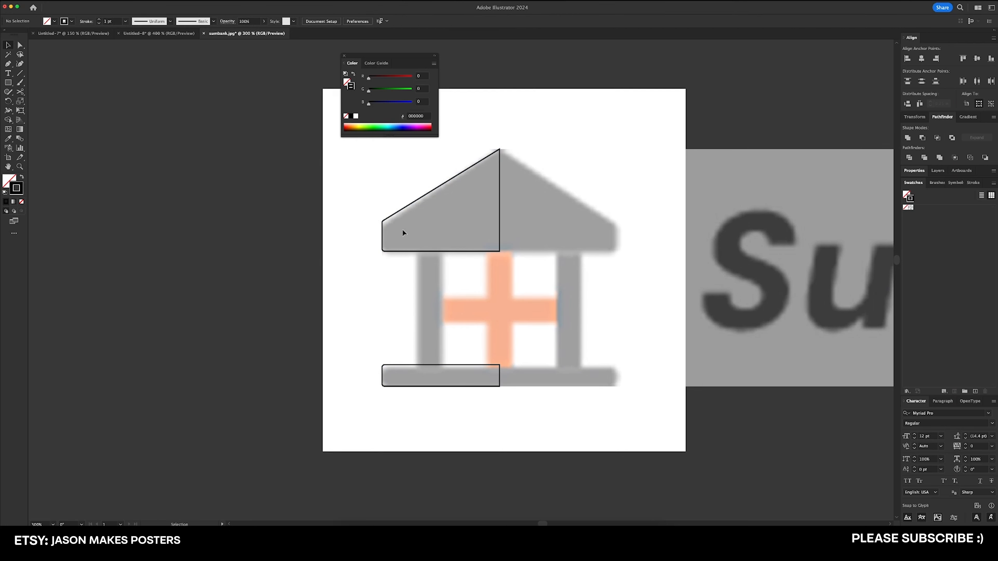
scroll(376, 328, "right", 5)
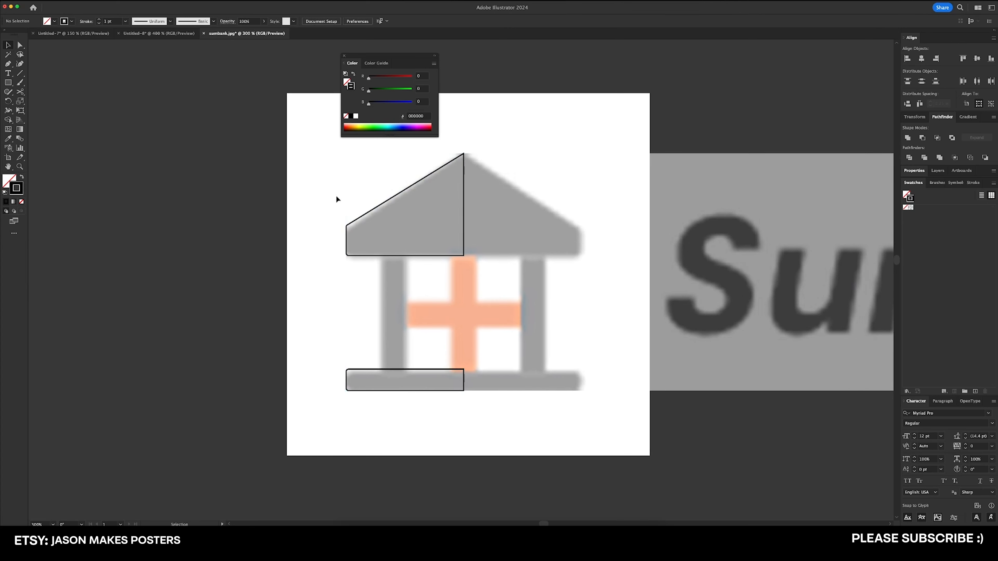
Swap fill and stroke on the half-roof and half-base shapes so both are solid black without an outline.
left_click_drag(422, 432, 422, 431)
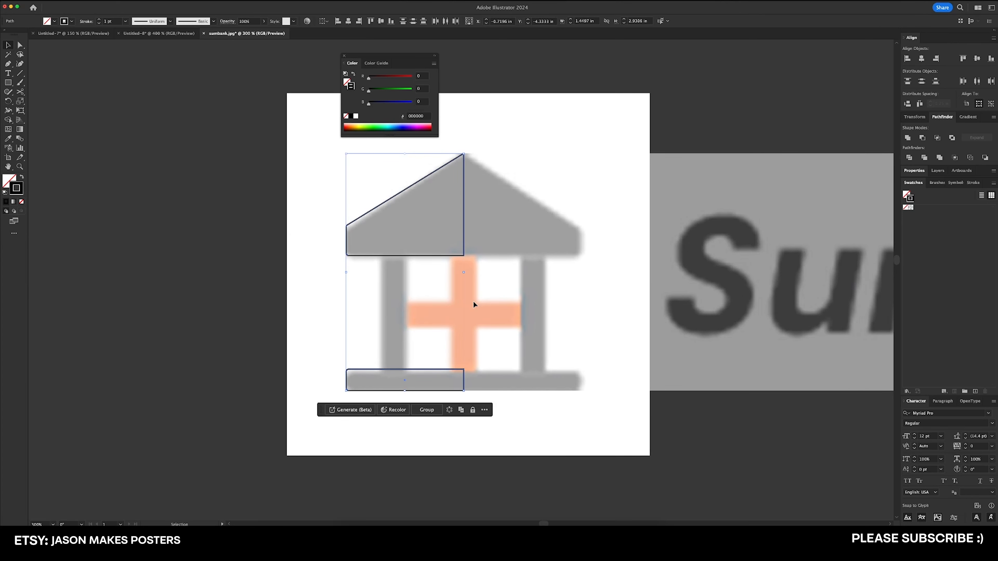
key("shift+x")
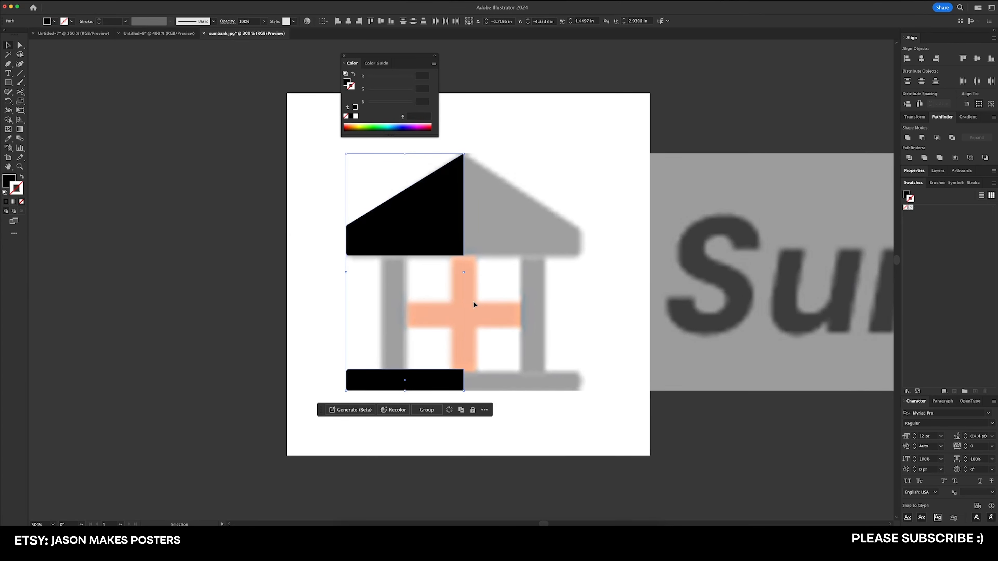
left_click(537, 290)
scroll(382, 222, "up", 2)
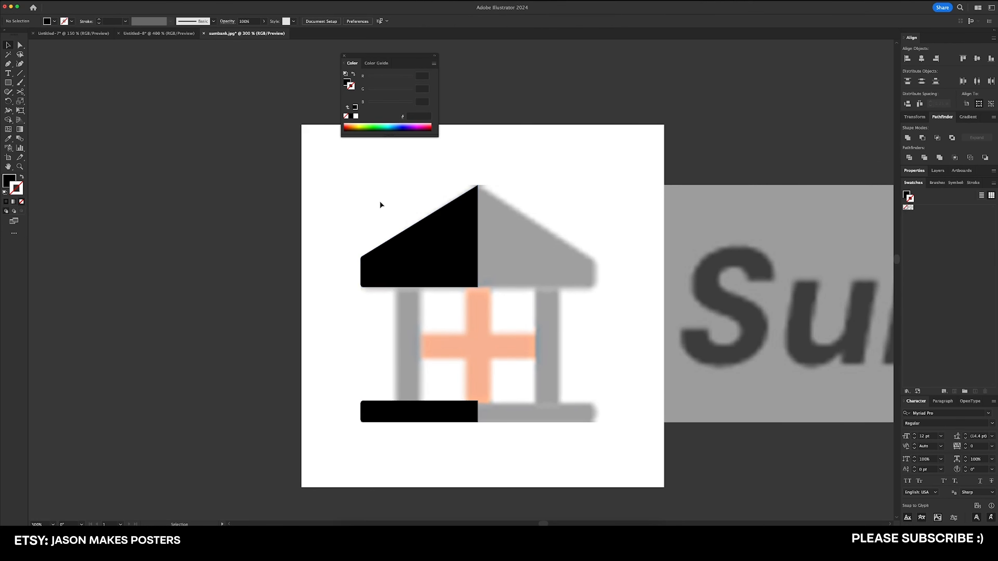
Duplicate the half-roof and half-base across the icon's center line and reflect the copies to complete the other side.
left_click_drag(379, 200, 463, 462)
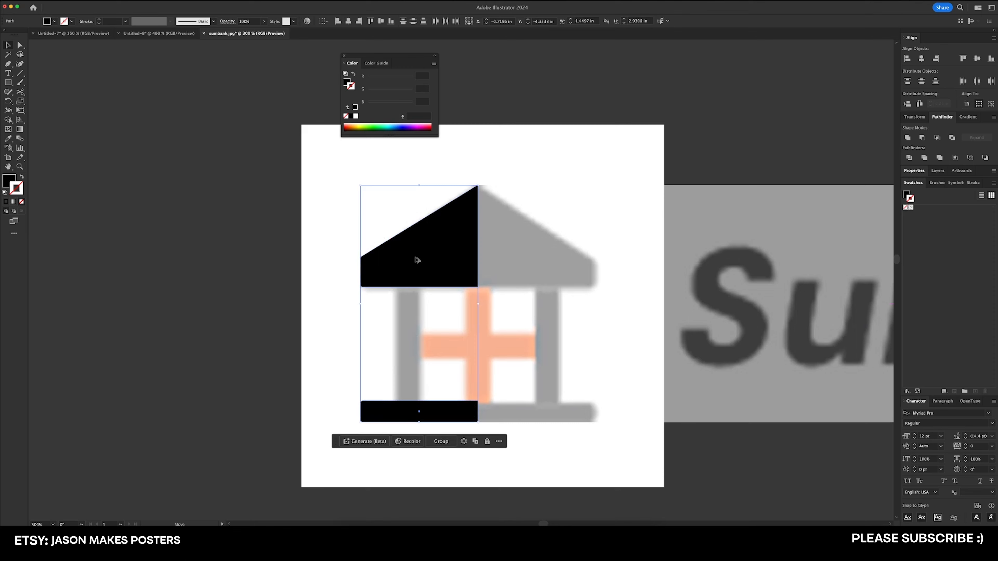
left_click_drag(416, 259, 529, 255)
right_click(528, 254)
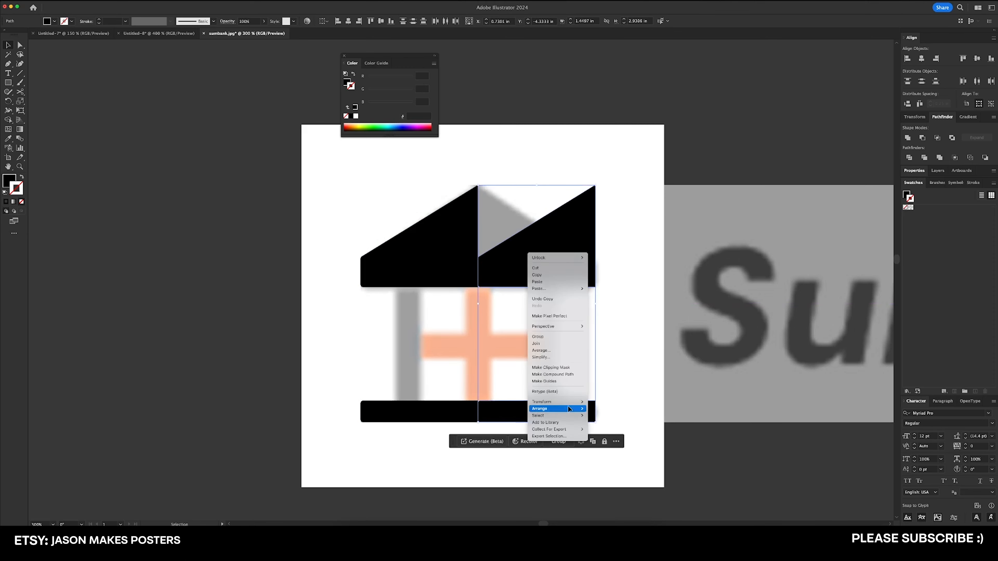
mouse_move(570, 403)
left_click(601, 425)
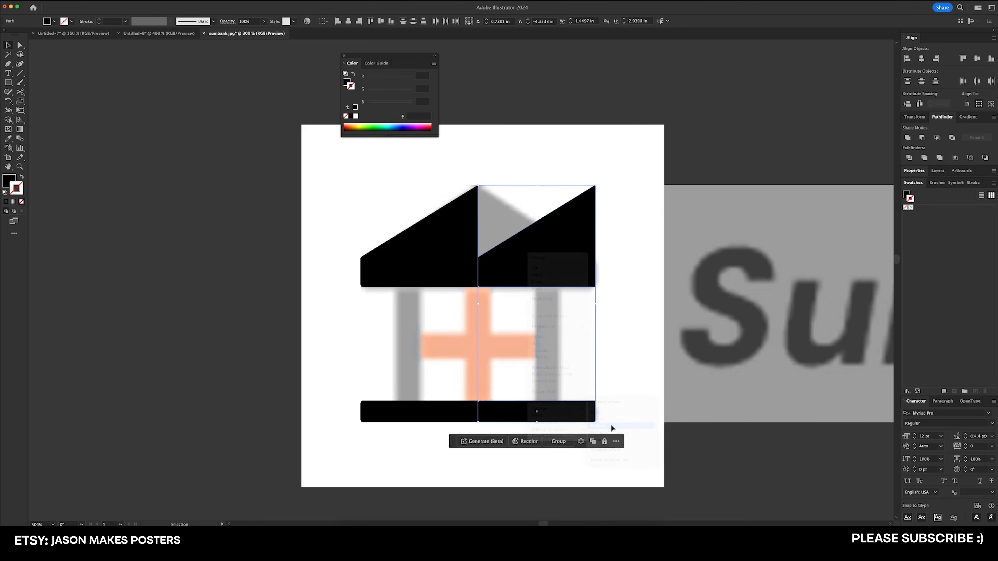
left_click(518, 263)
left_click(544, 201)
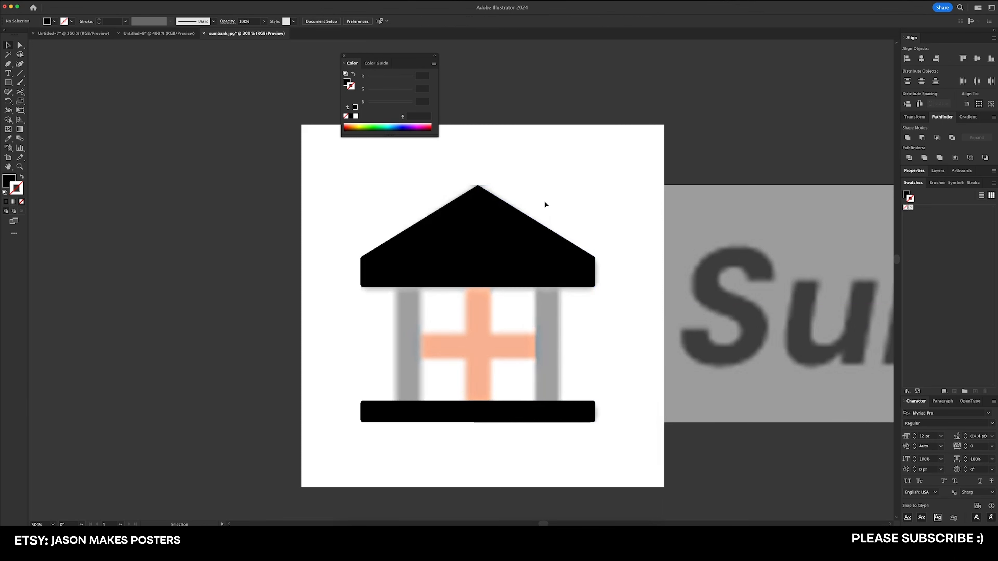
scroll(544, 201, "right", 2)
left_click_drag(529, 373, 529, 375)
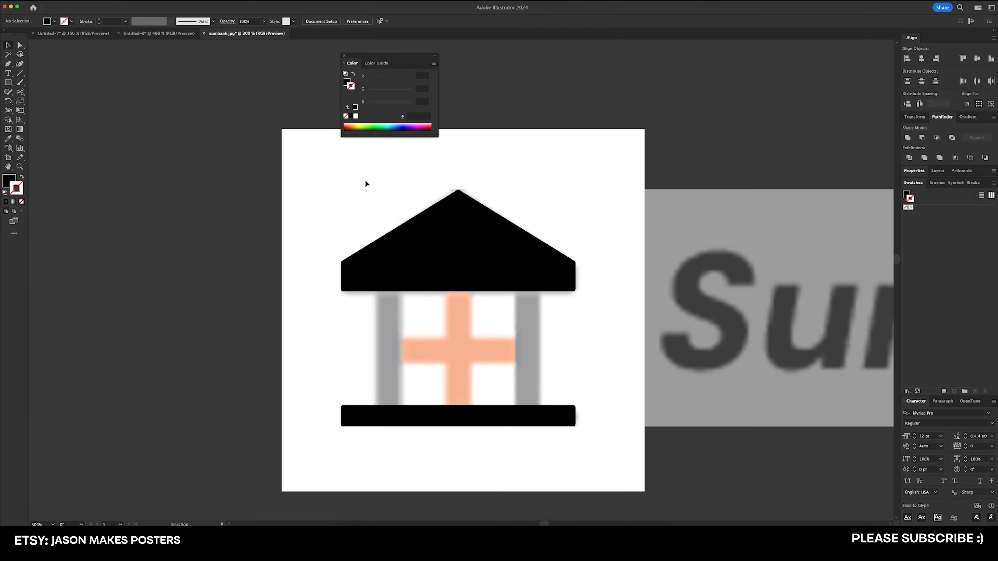
Unite the mirrored halves of the roof and base with Pathfinder.
left_click_drag(389, 226, 566, 452)
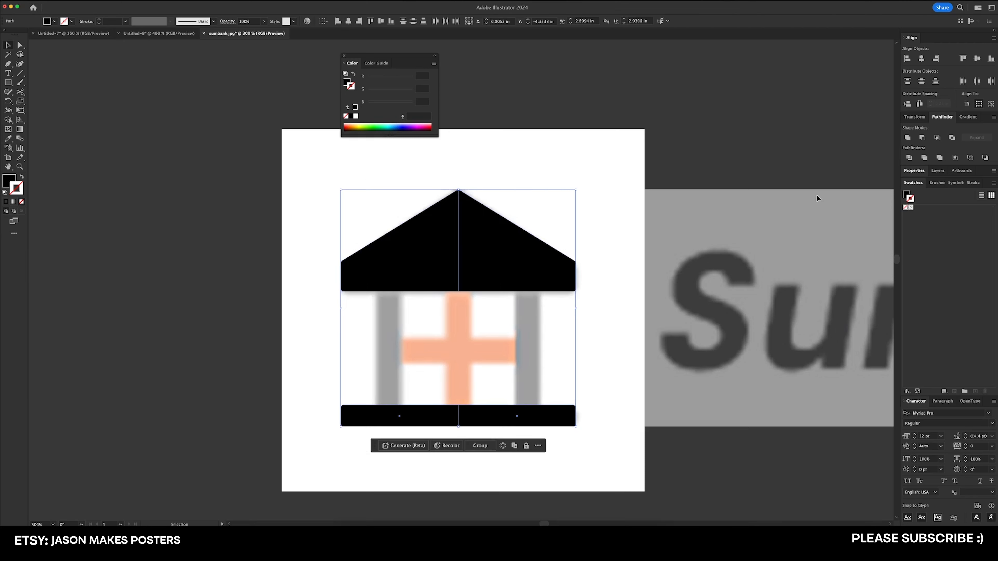
left_click(908, 138)
left_click(492, 159)
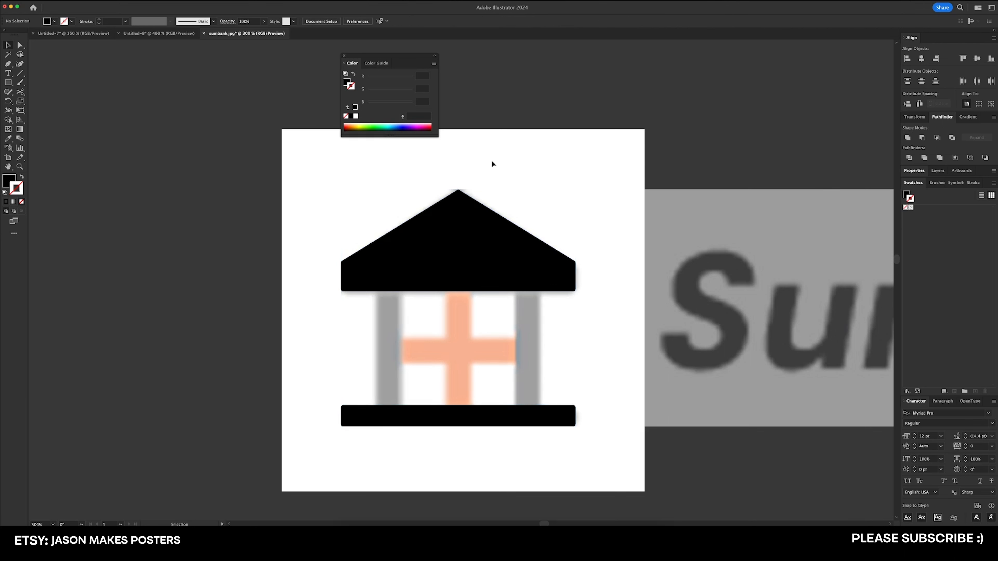
Slightly round the corner at the roof's peak.
key("a")
left_click(458, 191)
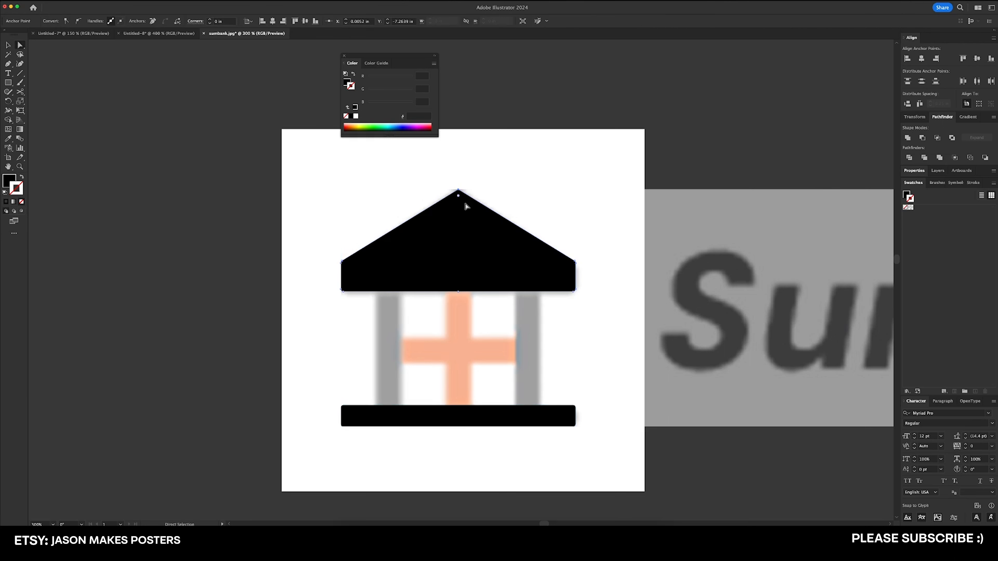
left_click(229, 22)
key("BackSpace")
key("Return")
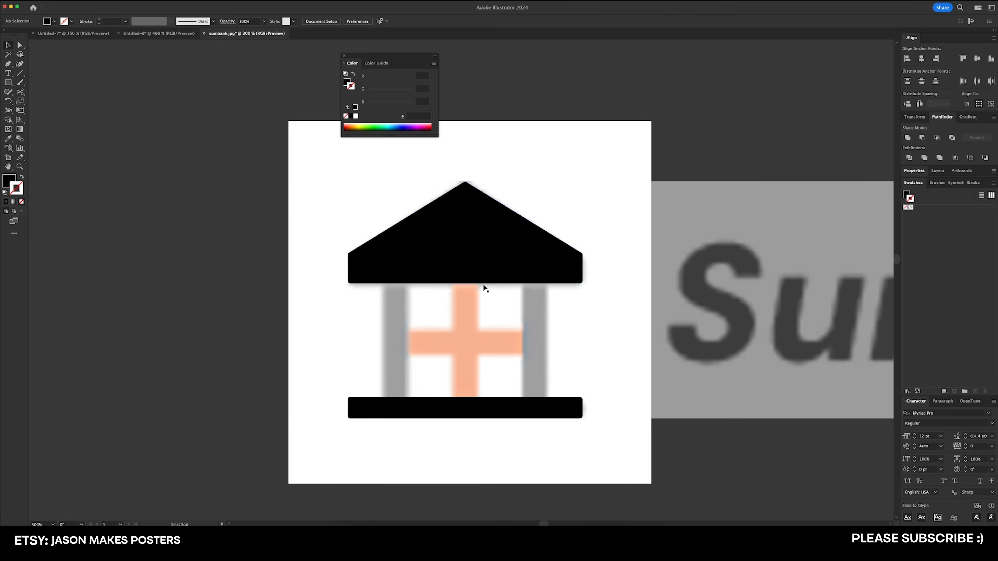
mouse_move(575, 340)
left_mouse_down()
mouse_move(566, 329)
mouse_move(566, 339)
left_mouse_up()
Draw a vertical bar about 0.33 by 1.40 in over the orange cross and center it horizontally with the roof and base.
left_click_drag(477, 341, 483, 319)
key("m")
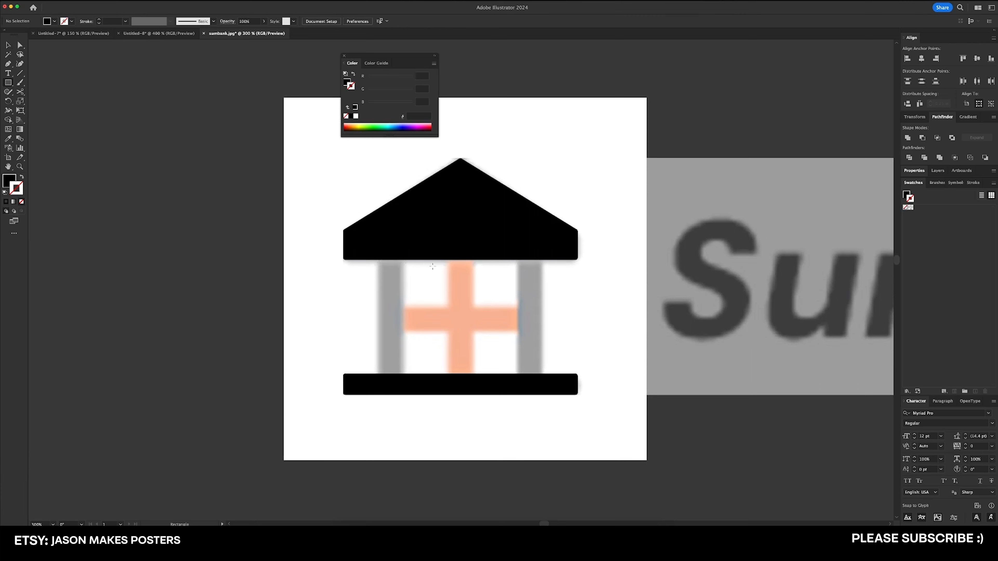
left_click_drag(448, 261, 476, 374)
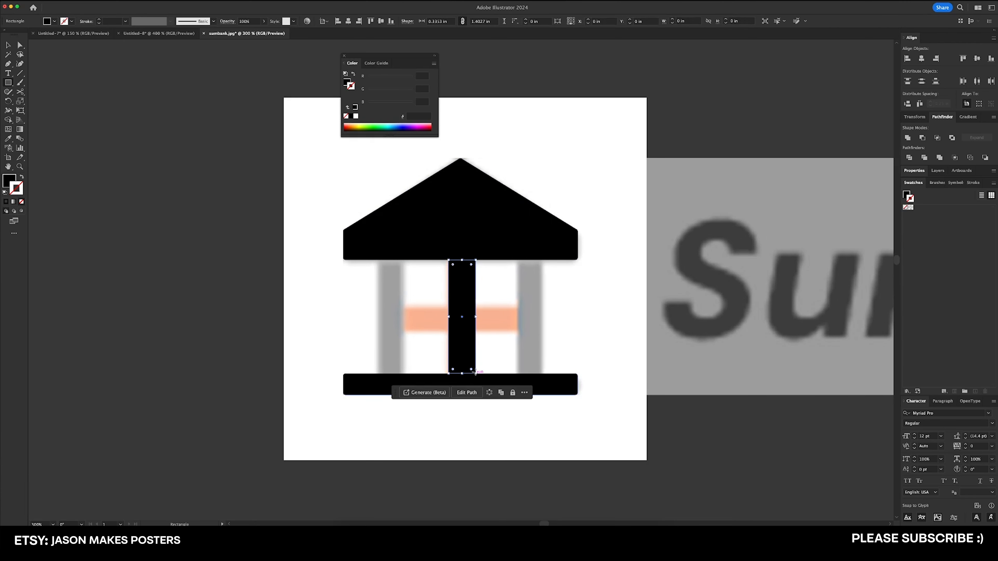
key("v")
left_click(481, 237, "shift")
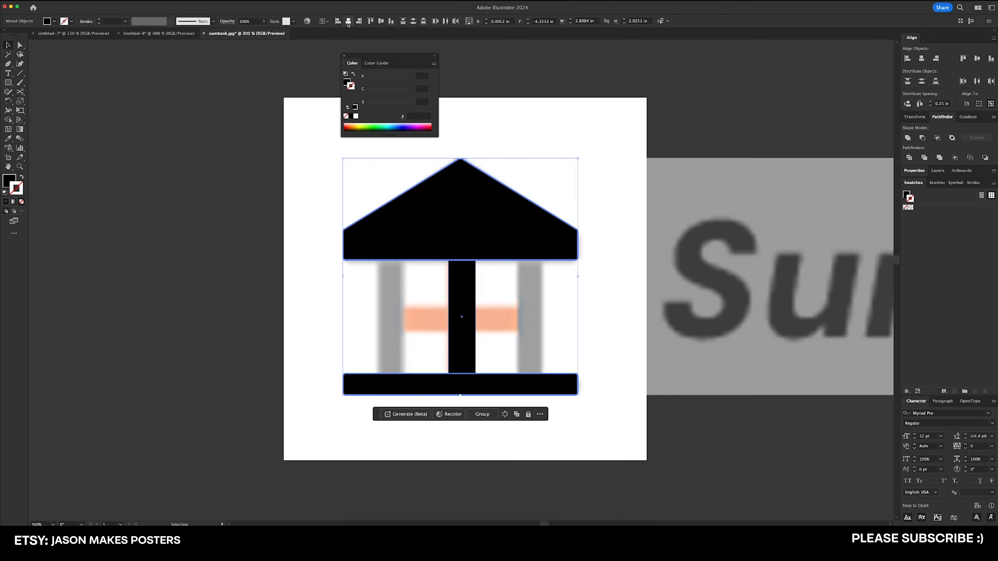
left_click(348, 21)
left_click(580, 162)
left_click(457, 319)
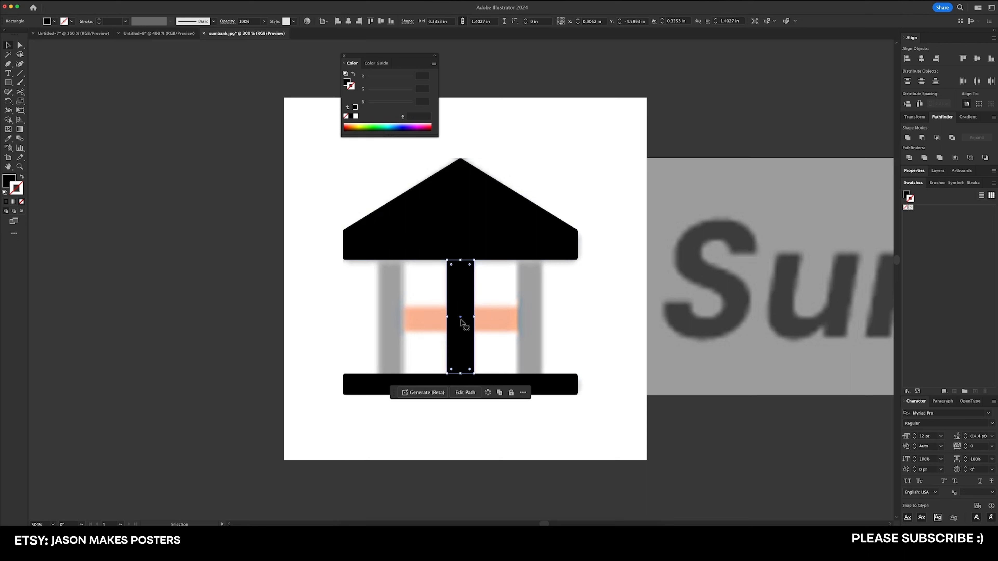
Add a copy of the vertical bar rotated 90° about its center to form the cross's horizontal arm.
key("a")
key("v")
left_click_drag(478, 257, 518, 326)
left_click(550, 291)
scroll(457, 251, "down", 2)
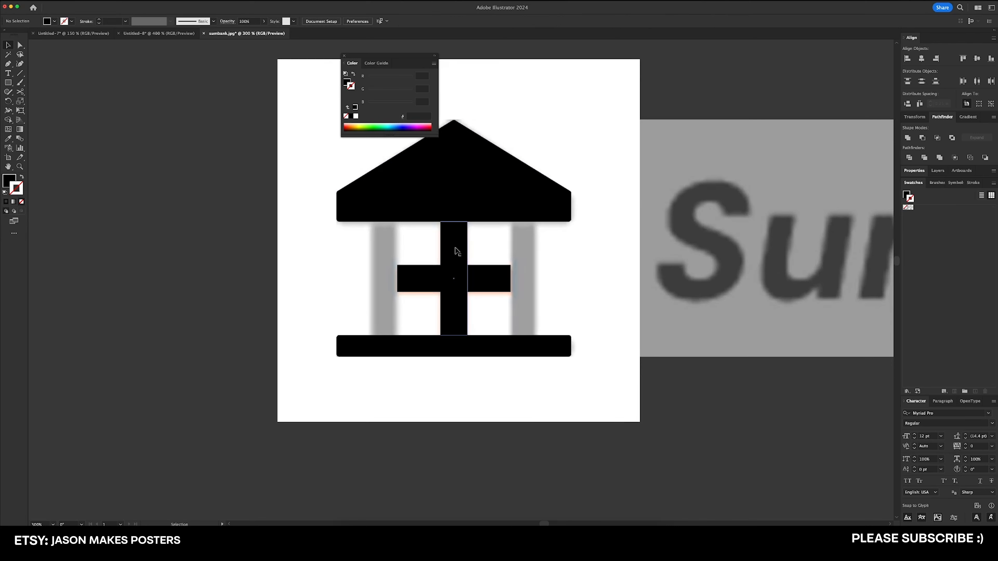
Duplicate the vertical bar over the two gray columns to make the icon's outer pillars.
left_click_drag(457, 252, 528, 259)
left_click(419, 245)
left_click(393, 250)
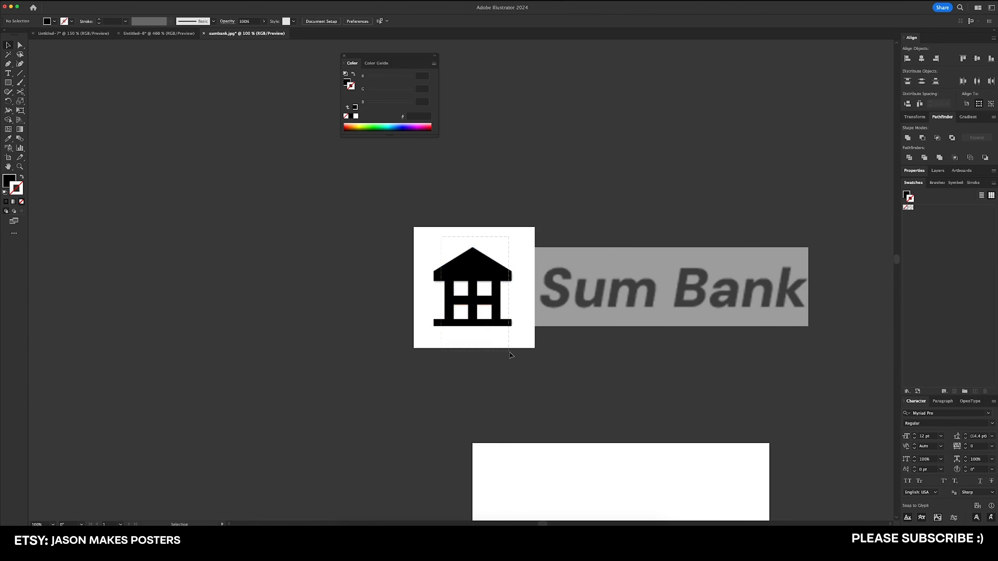
Select the whole traced icon and move it horizontally off the reference image, to the left of the white square.
left_click_drag(510, 355, 432, 282)
left_click_drag(497, 267, 365, 266)
left_click(411, 264)
scroll(397, 270, "right", 1)
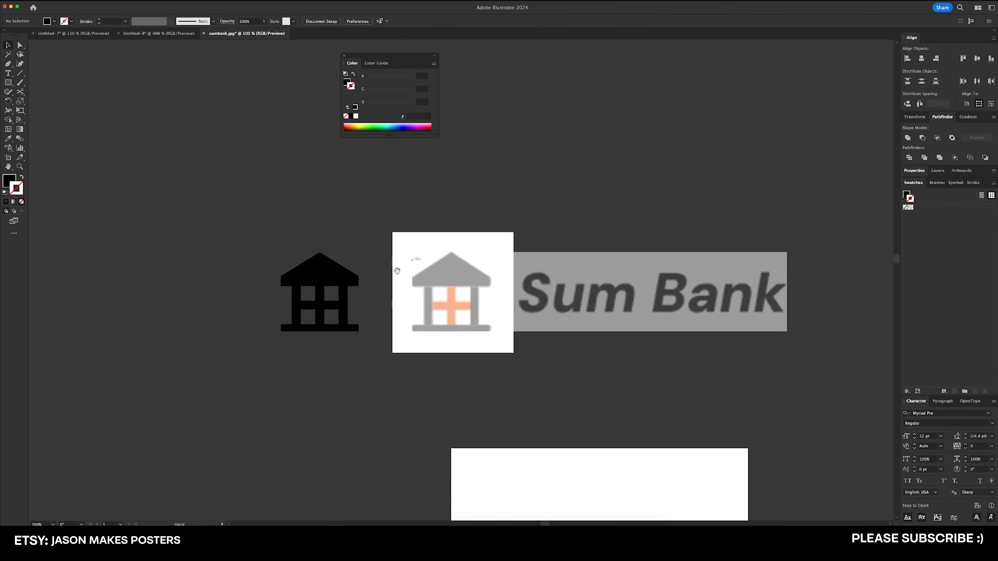
Unlock all locked objects and set the reference logo image's opacity to 100%.
left_click(99, 0)
left_click(118, 57)
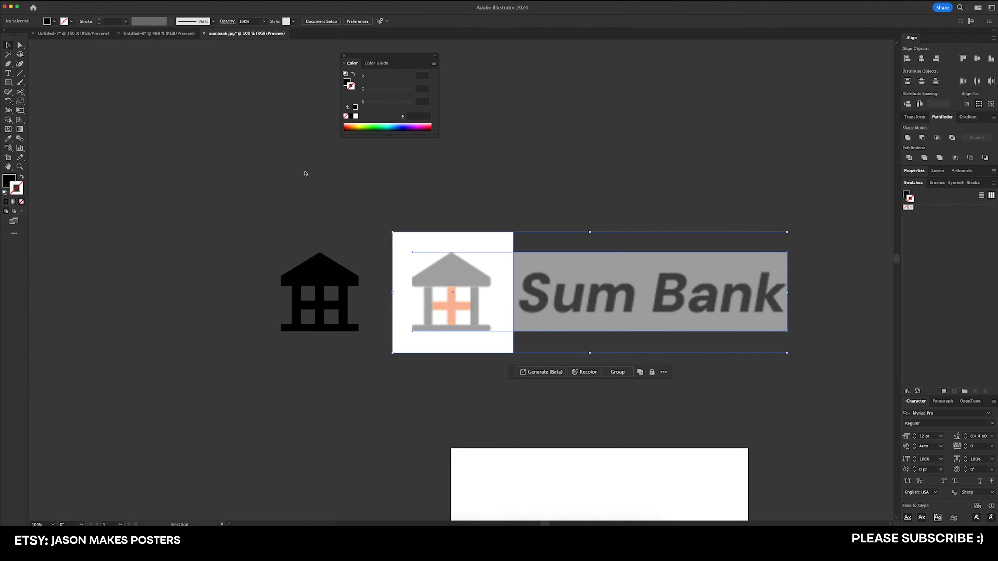
left_click(306, 174)
left_click(435, 246)
left_click(308, 21)
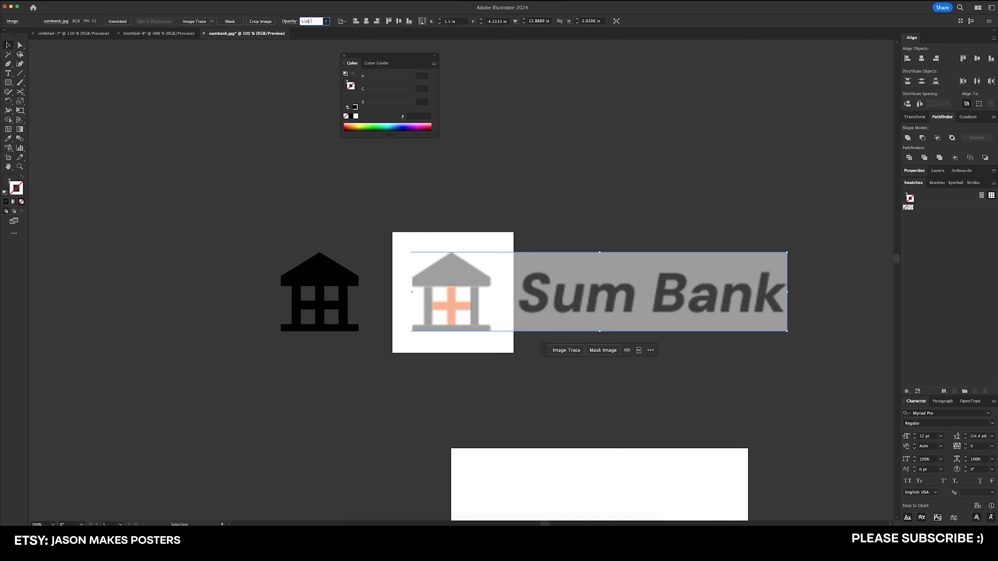
type("100")
key("Return")
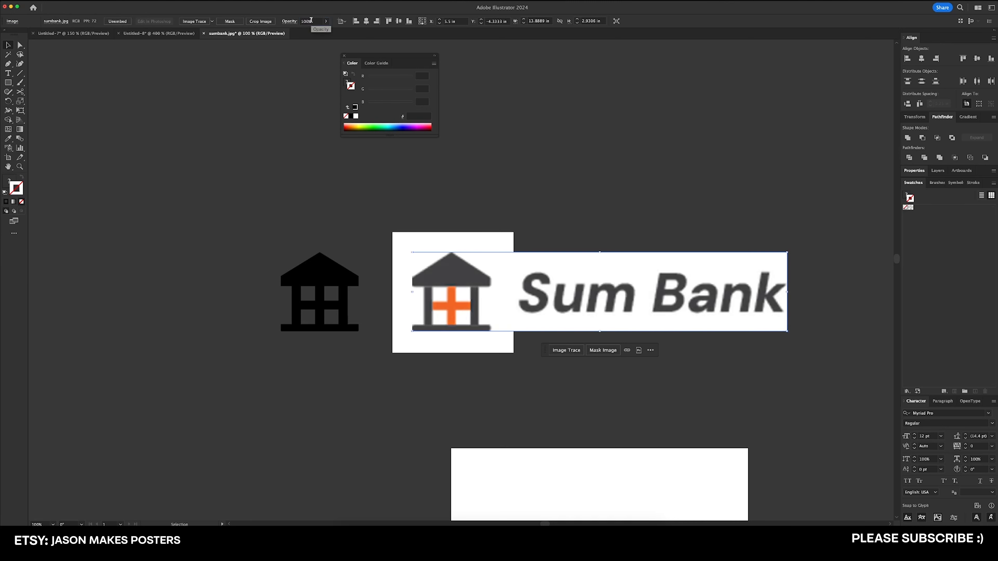
left_click(428, 227)
Recolor the traced roof, base and both pillars with the dark gray sampled from the reference icon's roof.
left_click_drag(429, 242, 465, 242)
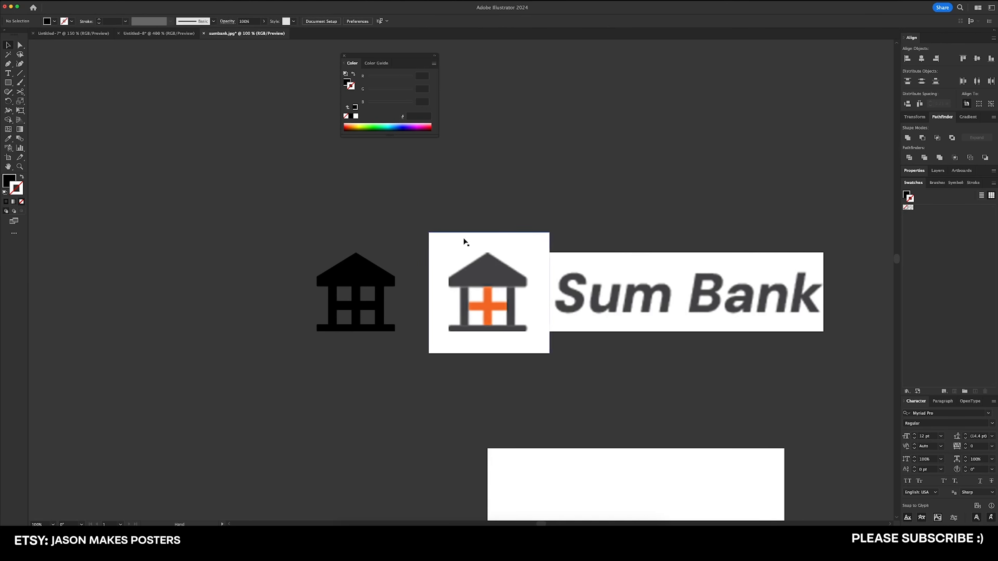
left_click(344, 271)
left_click(380, 307, "shift")
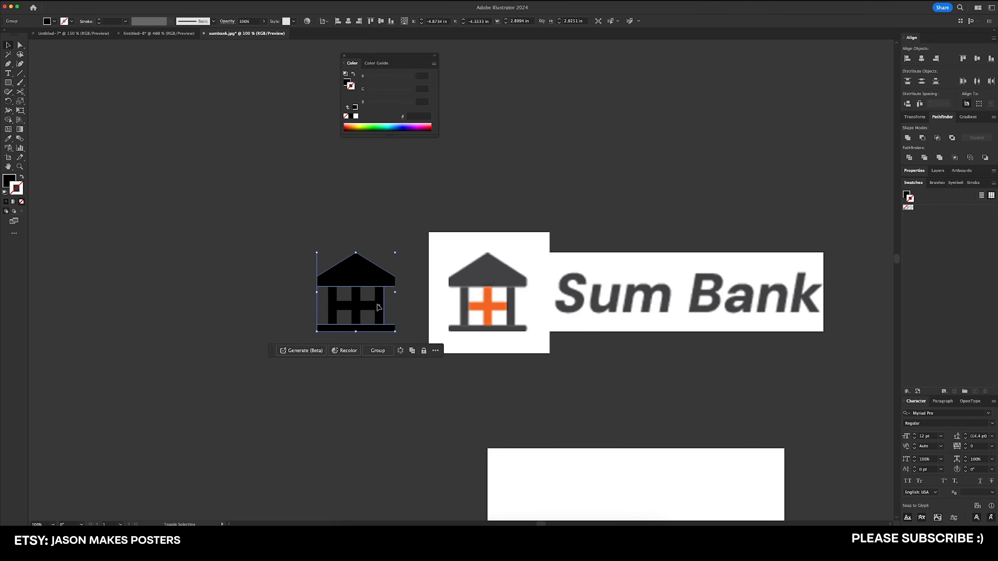
left_click(330, 310, "shift")
key("i")
left_click(492, 274)
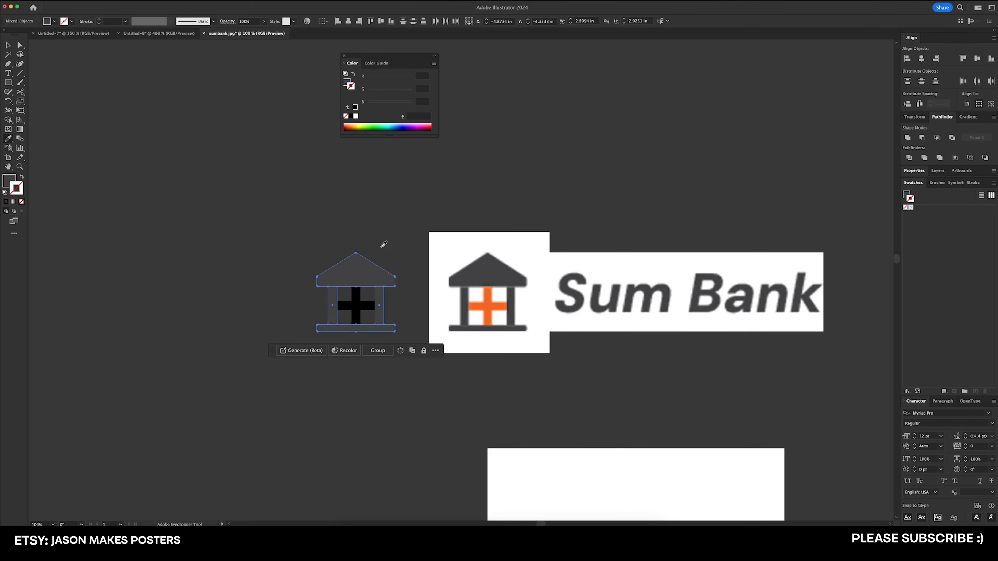
Unite the vertical and horizontal bars of the cross into a single shape with Pathfinder.
key("v")
left_click(394, 246)
left_click_drag(395, 245, 366, 226)
left_click(341, 286)
left_click(330, 273, "shift")
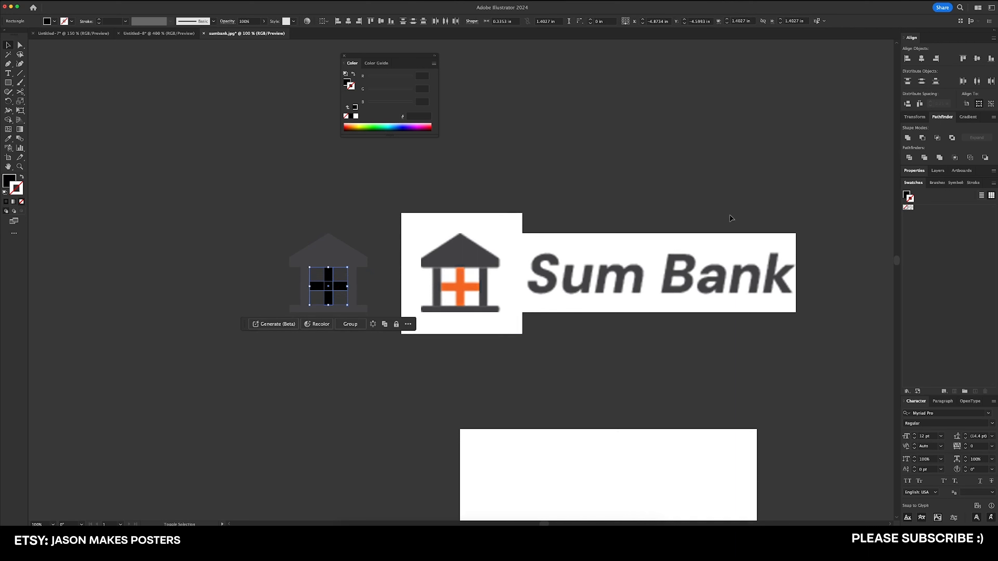
left_click(907, 137)
Recolor the traced cross with the orange sampled from the reference icon's cross.
key("i")
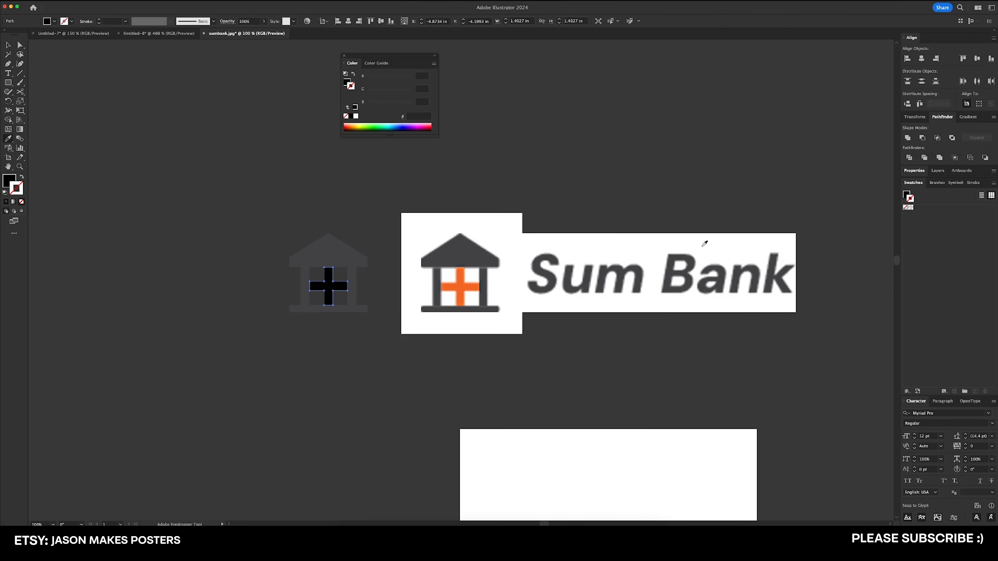
left_click(462, 287)
key("v")
left_click(383, 247)
left_click_drag(384, 247, 346, 249)
scroll(319, 272, "up", 2)
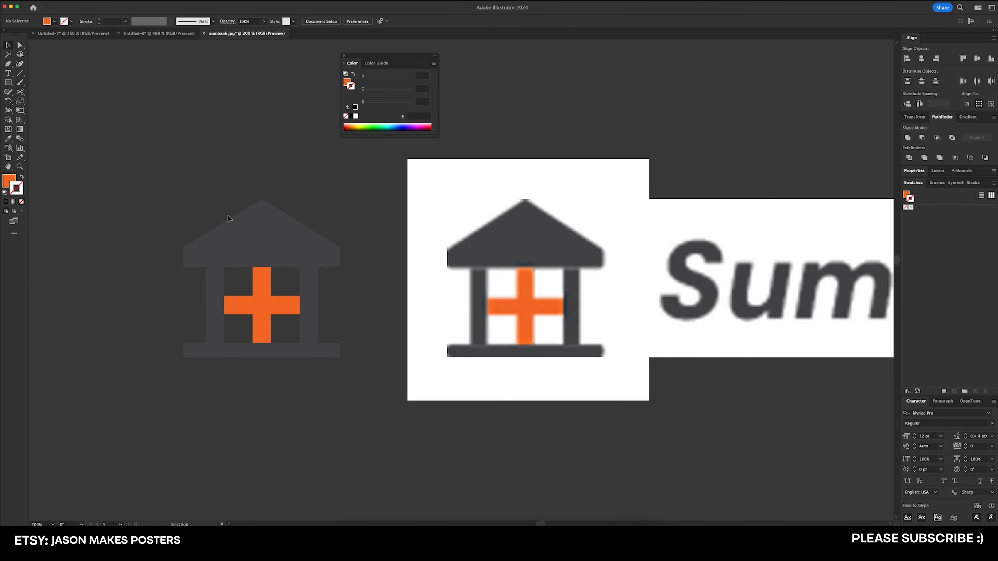
Add the text "Sum Bank" below the reference wordmark and scale it up to about 90 pt.
scroll(292, 231, "down", 2)
left_click_drag(515, 229, 405, 244)
scroll(439, 265, "up", 1)
left_click_drag(474, 281, 478, 233)
key("t")
left_click(391, 341)
type("Sum Bank")
key("Escape")
left_click_drag(419, 343, 484, 337)
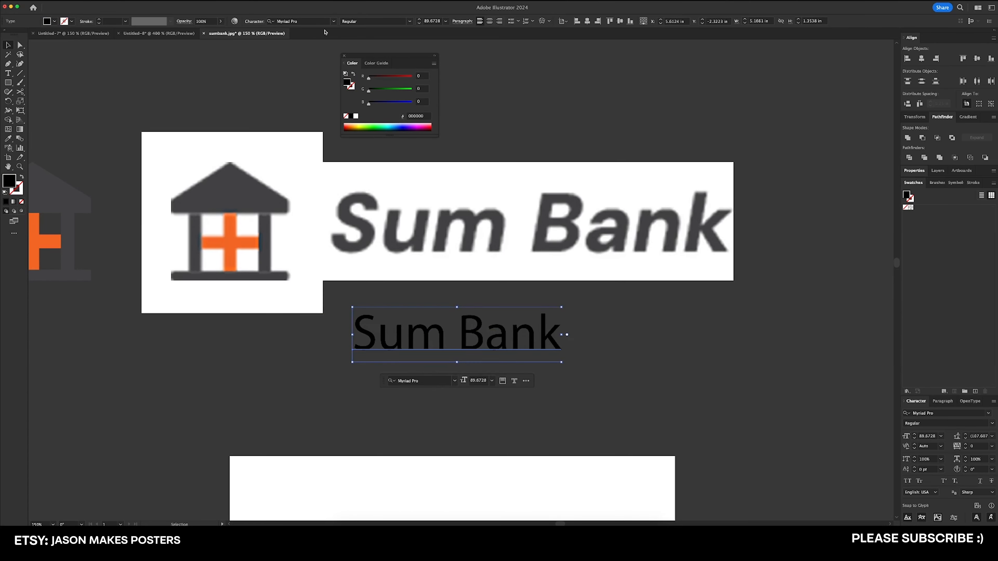
Set the "Sum Bank" text to DM Sans in a heavy italic style.
left_click(334, 21)
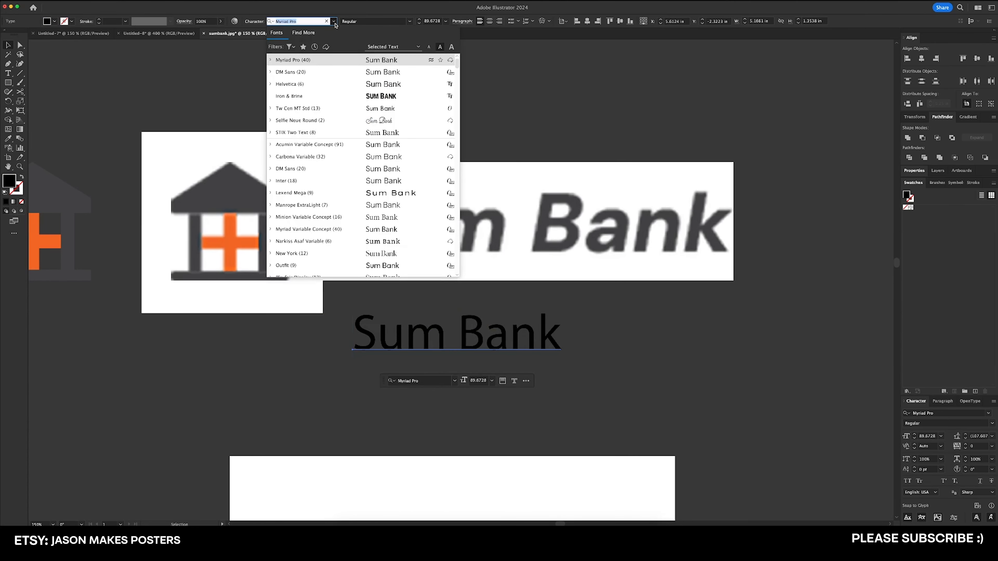
left_click(326, 72)
left_click(379, 21)
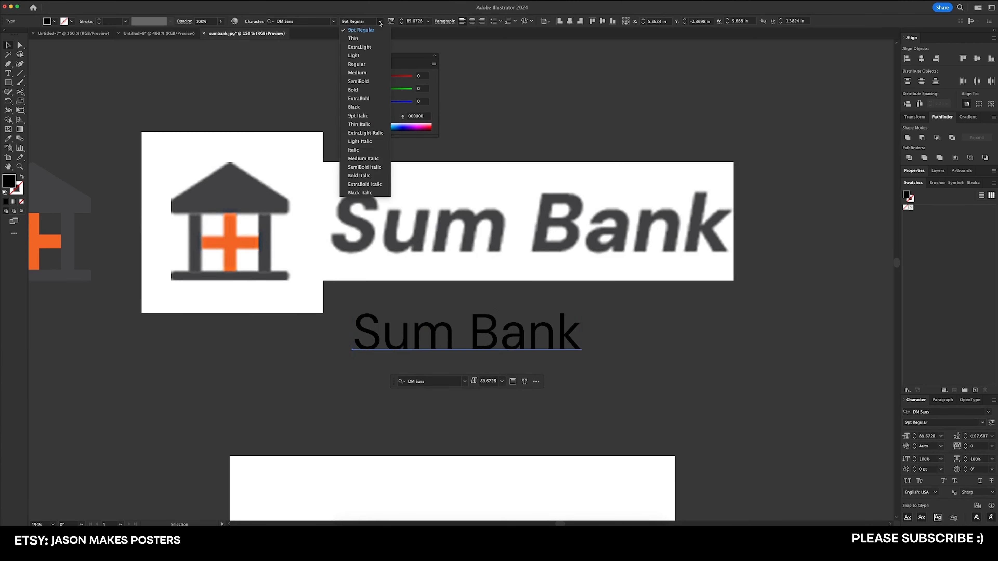
left_click(363, 190)
left_click(694, 361)
left_click_drag(694, 362, 705, 369)
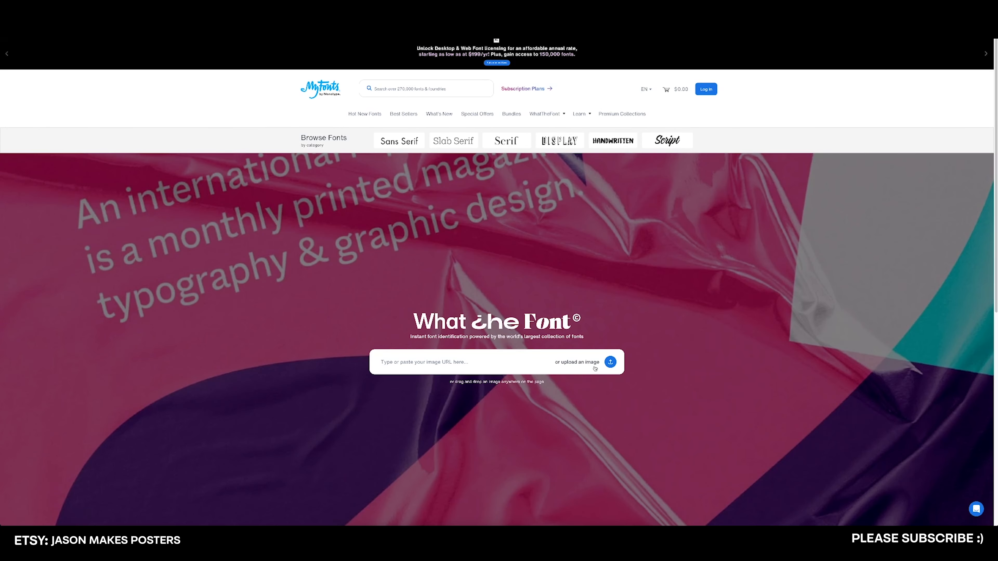
Upload sumbank.jpg from the Desktop to the WhatTheFont website and select the word "Bank" for font identification.
left_click(578, 362)
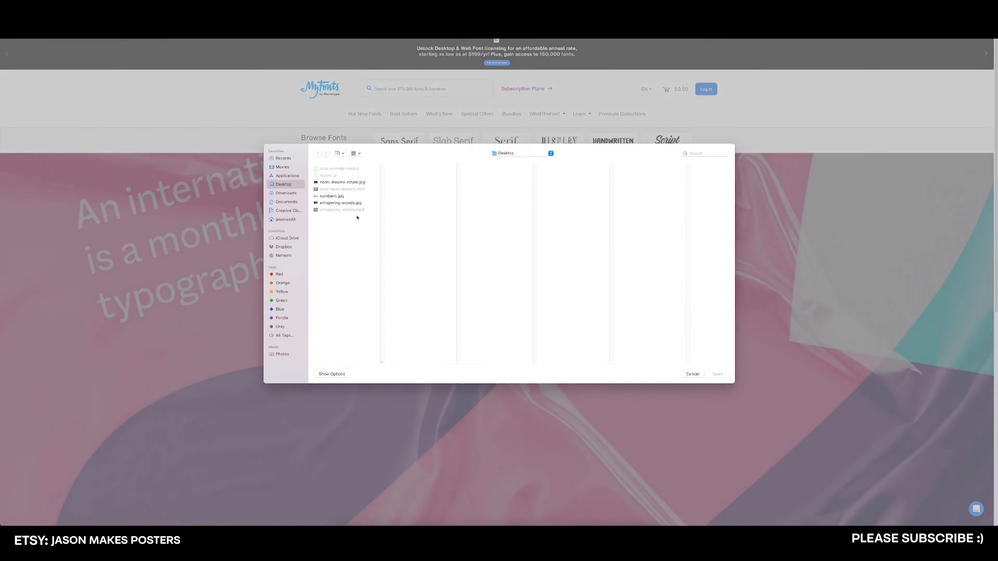
left_click(342, 196)
double_click(341, 197)
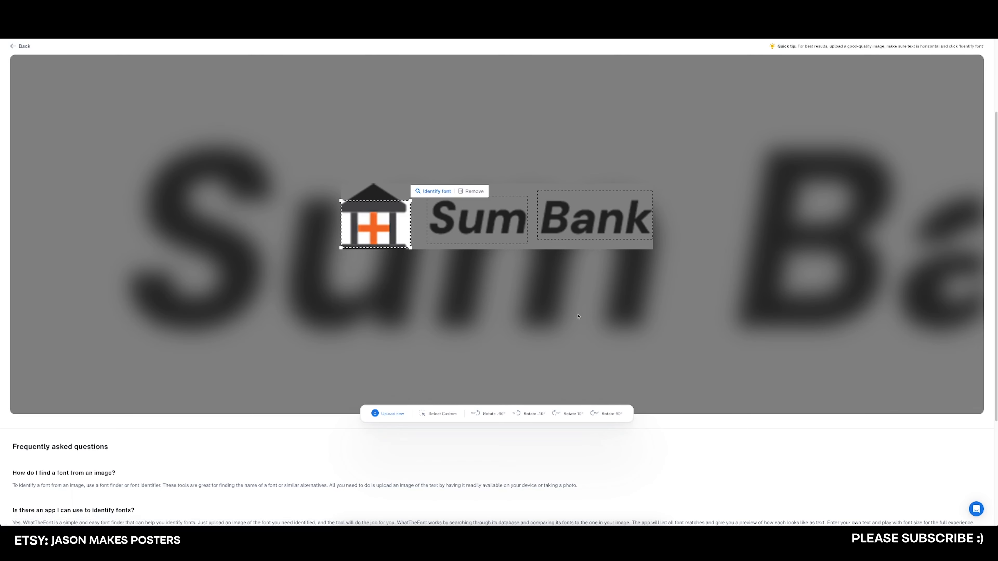
left_click(561, 211)
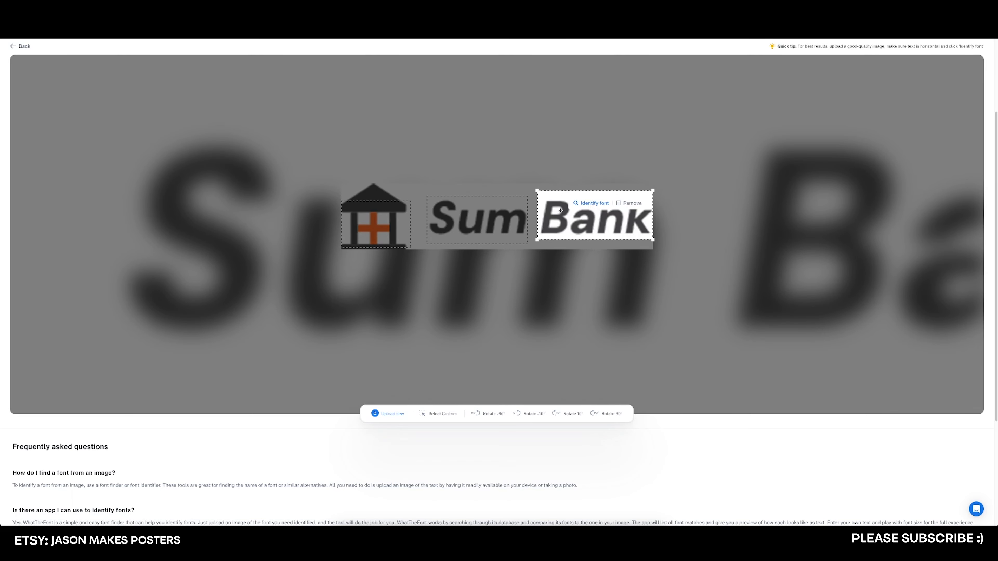
Identify the font of the selected word "Bank" and look through the matching fonts.
left_click(595, 203)
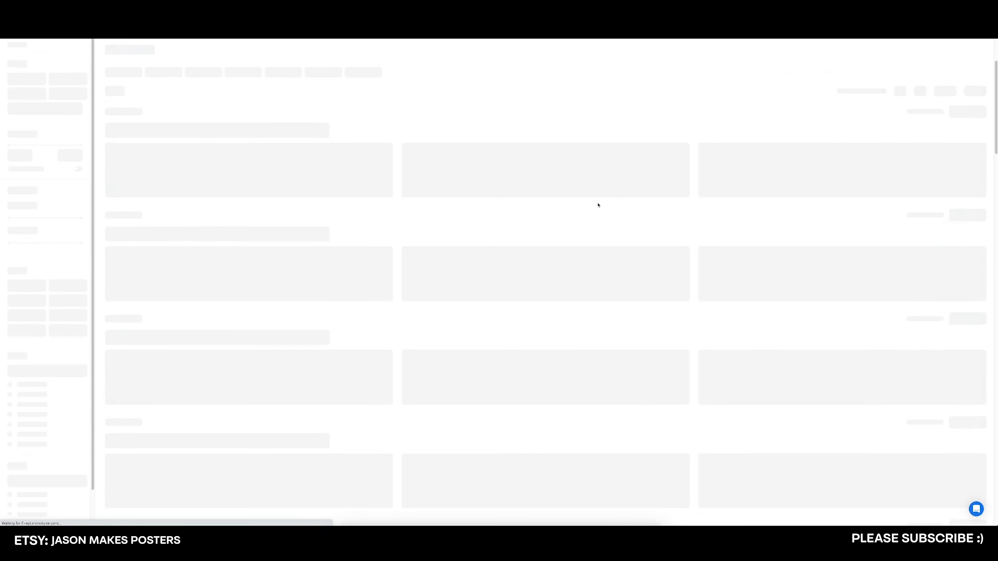
scroll(260, 284, "down", 1)
scroll(260, 283, "up", 3)
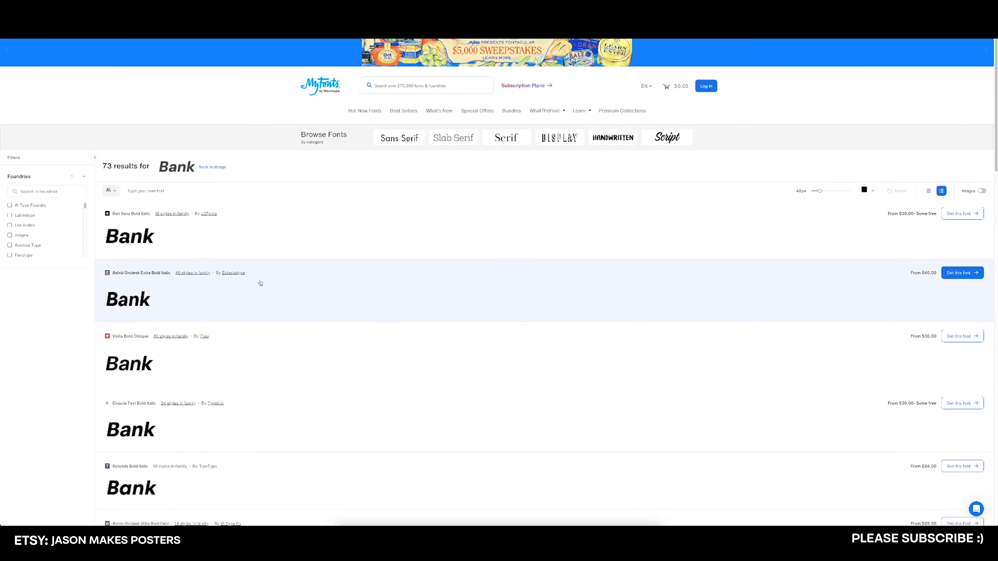
scroll(261, 283, "down", 4)
scroll(261, 283, "up", 4)
scroll(261, 283, "down", 6)
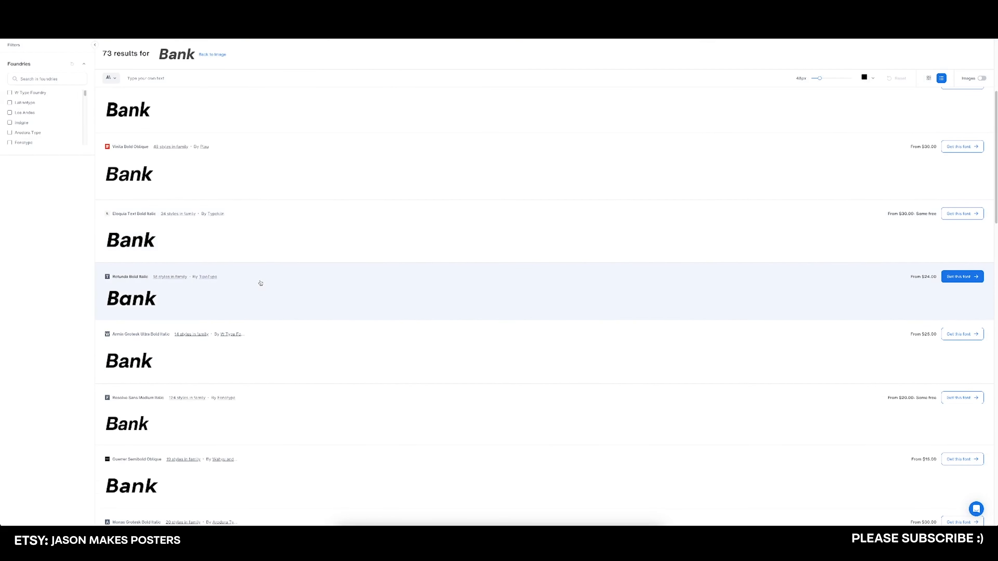
scroll(261, 283, "down", 7)
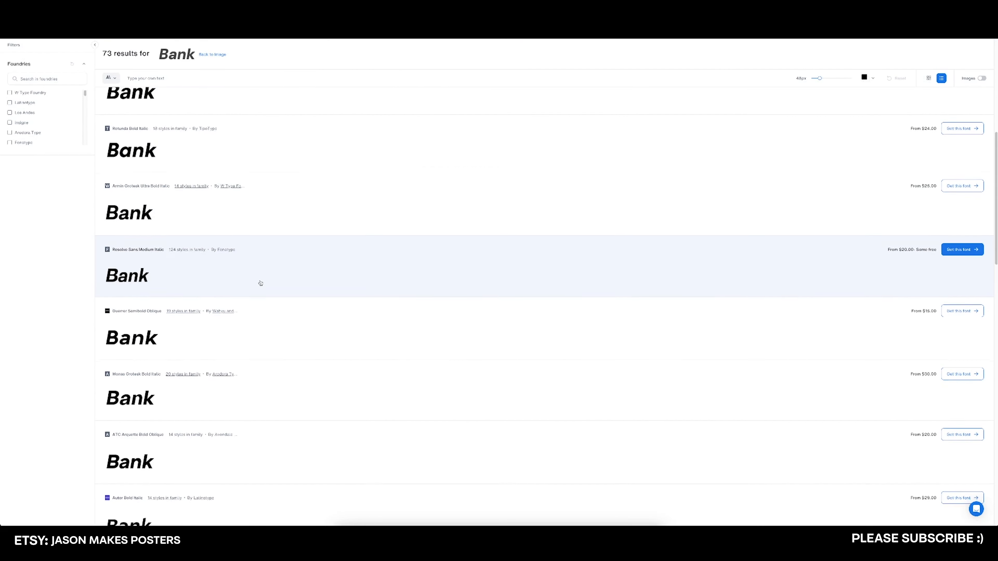
scroll(261, 283, "up", 12)
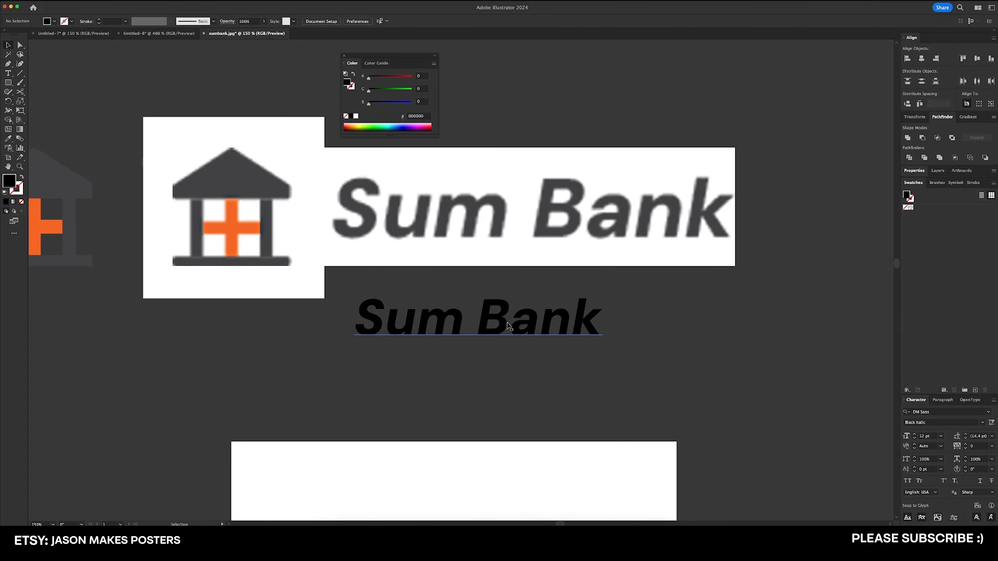
In Illustrator, enlarge the "Sum Bank" text to about 145 pt and place it over the reference wordmark.
left_click(566, 352)
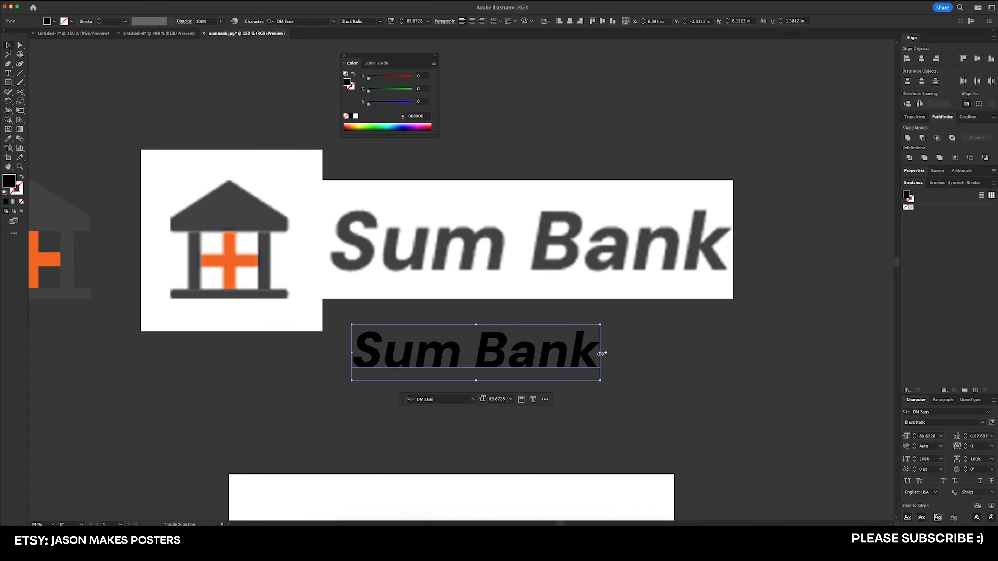
left_click_drag(600, 353, 706, 353)
scroll(538, 373, "up", 2)
left_click_drag(526, 393, 503, 288)
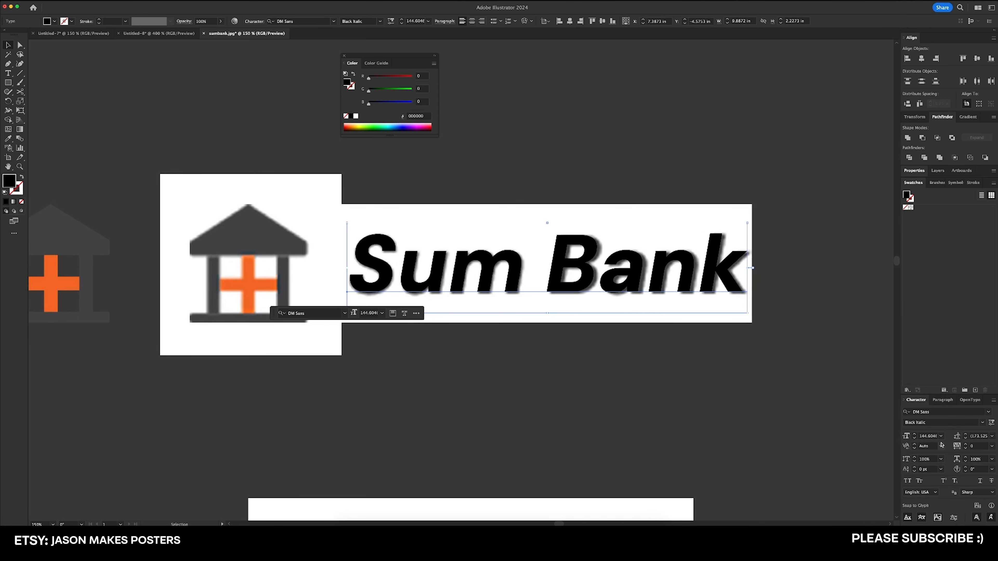
Set the wordmark's kerning to Optical and scale it to about 148 pt to match the reference width.
left_click(941, 446)
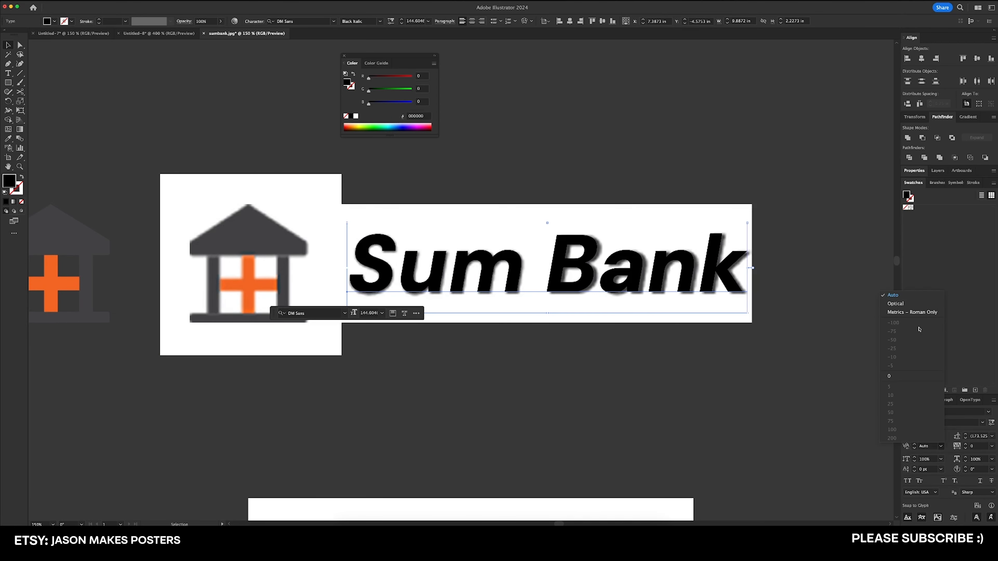
left_click(916, 305)
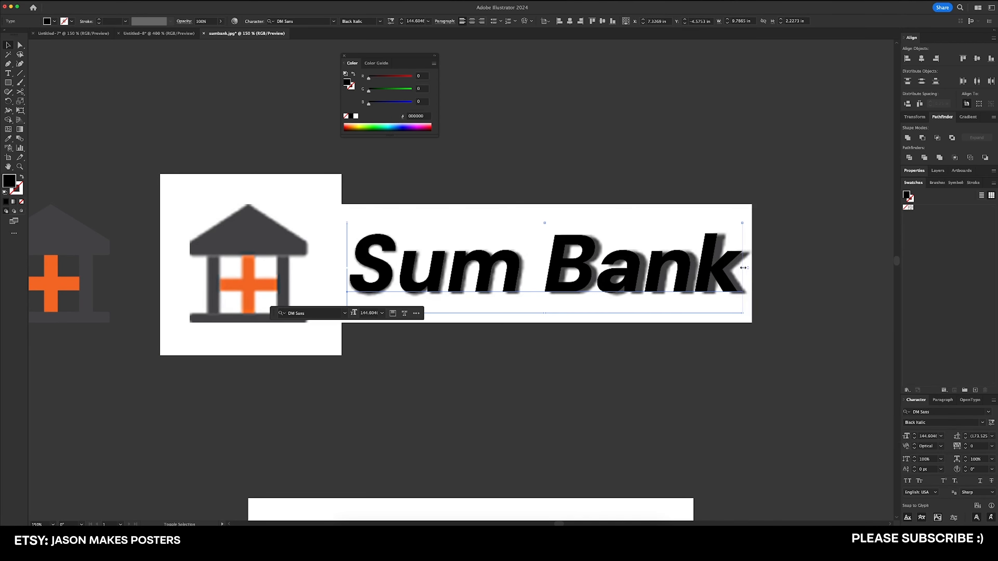
left_click_drag(749, 273, 886, 318)
left_click(772, 282)
Select the whole traced bank icon and move it exactly onto the reference icon.
left_click(187, 276)
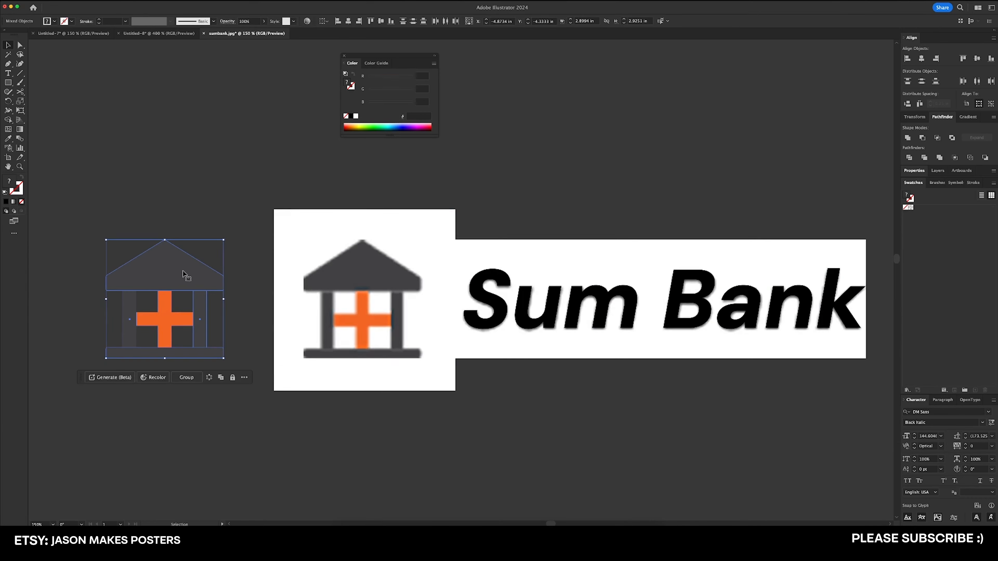
left_click_drag(278, 285, 235, 300)
left_click(212, 219)
left_click_drag(212, 219, 270, 221)
left_click_drag(81, 247, 256, 429)
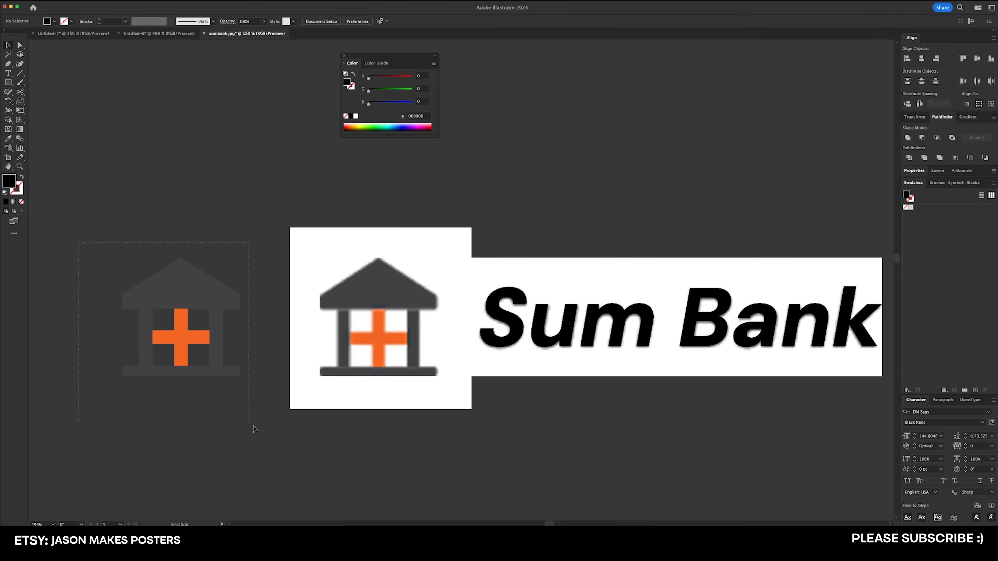
left_click_drag(180, 292, 379, 291)
left_click_drag(433, 310, 372, 292)
Add the wordmark to the icon selection and move both straight up, clear of the reference logo.
scroll(337, 290, "down", 1)
left_click(457, 295, "shift")
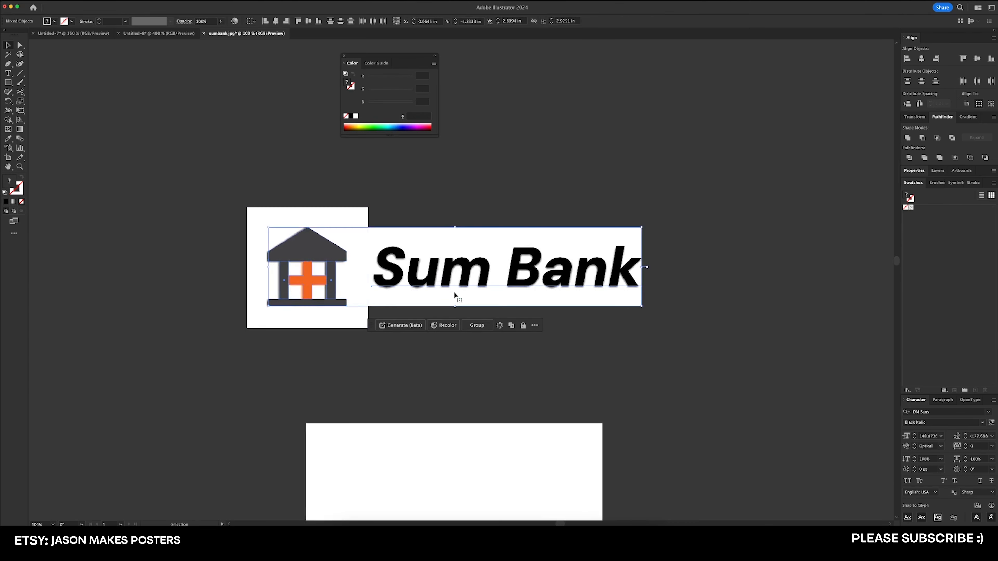
scroll(471, 387, "up", 5)
left_click_drag(471, 387, 472, 248)
left_click(475, 301)
Recolor the wordmark with the dark gray sampled from the traced icon's roof.
left_click(482, 249)
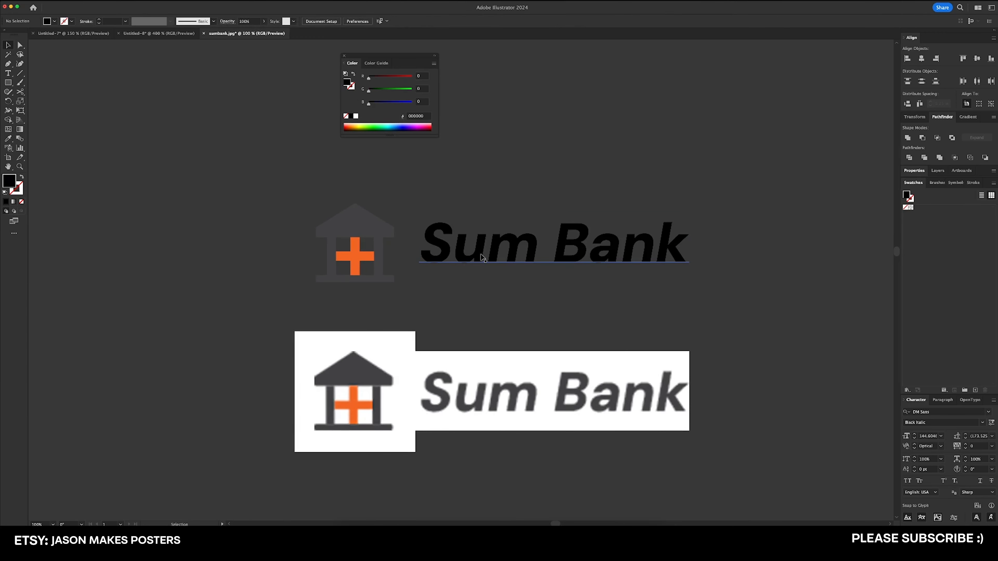
key("i")
left_click(373, 221)
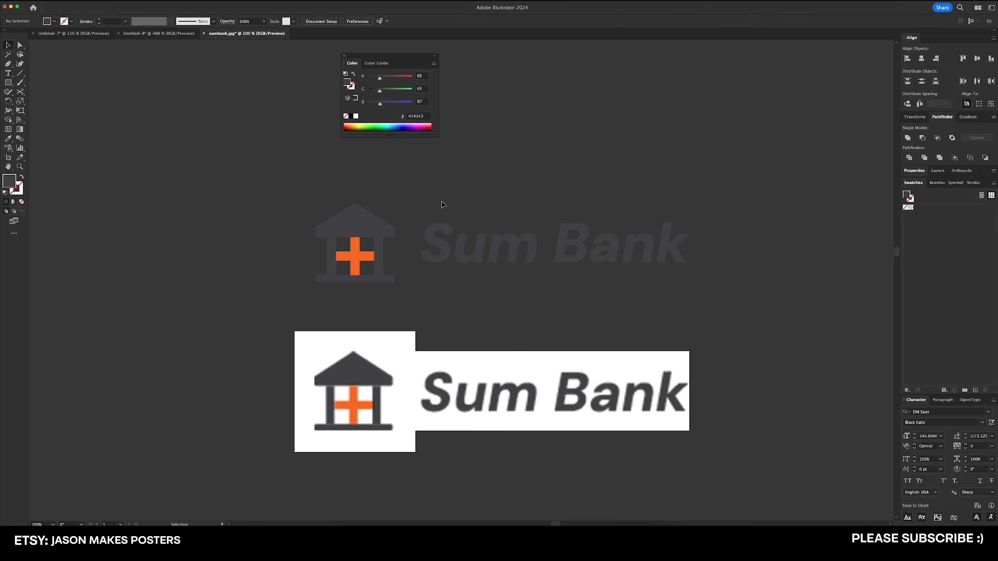
Draw a new artboard around the vector icon and wordmark, leaving a margin on all sides.
scroll(375, 218, "up", 2)
key("shift+o")
left_click_drag(281, 179, 739, 351)
key("v")
Remove the white square behind the reference icon.
left_click(314, 337)
left_click(421, 326)
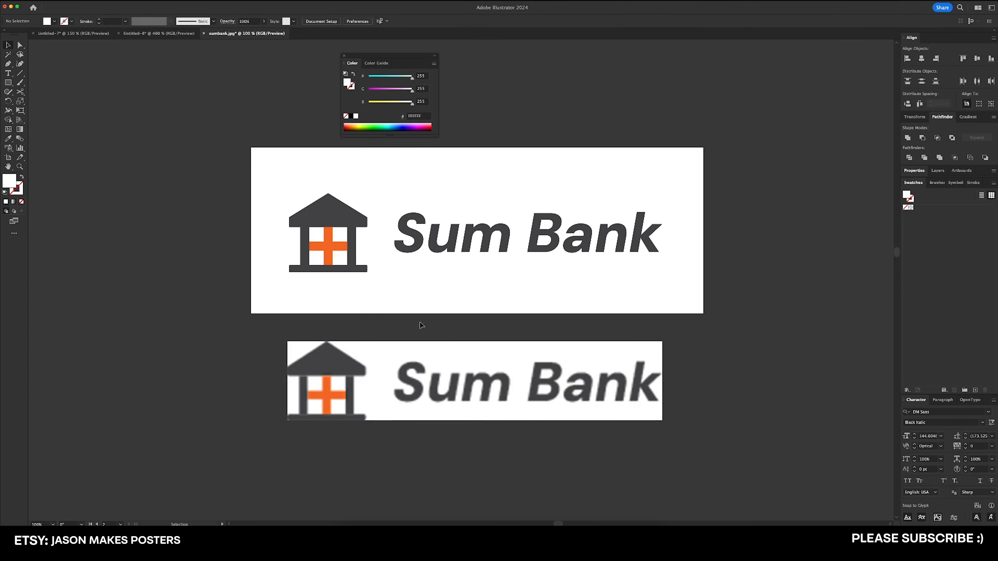
scroll(452, 333, "up", 1)
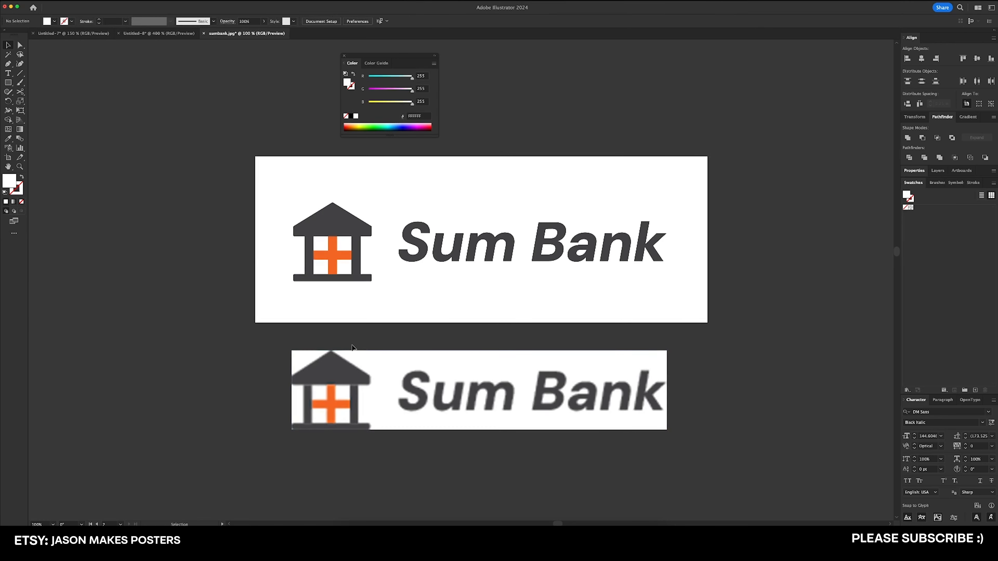